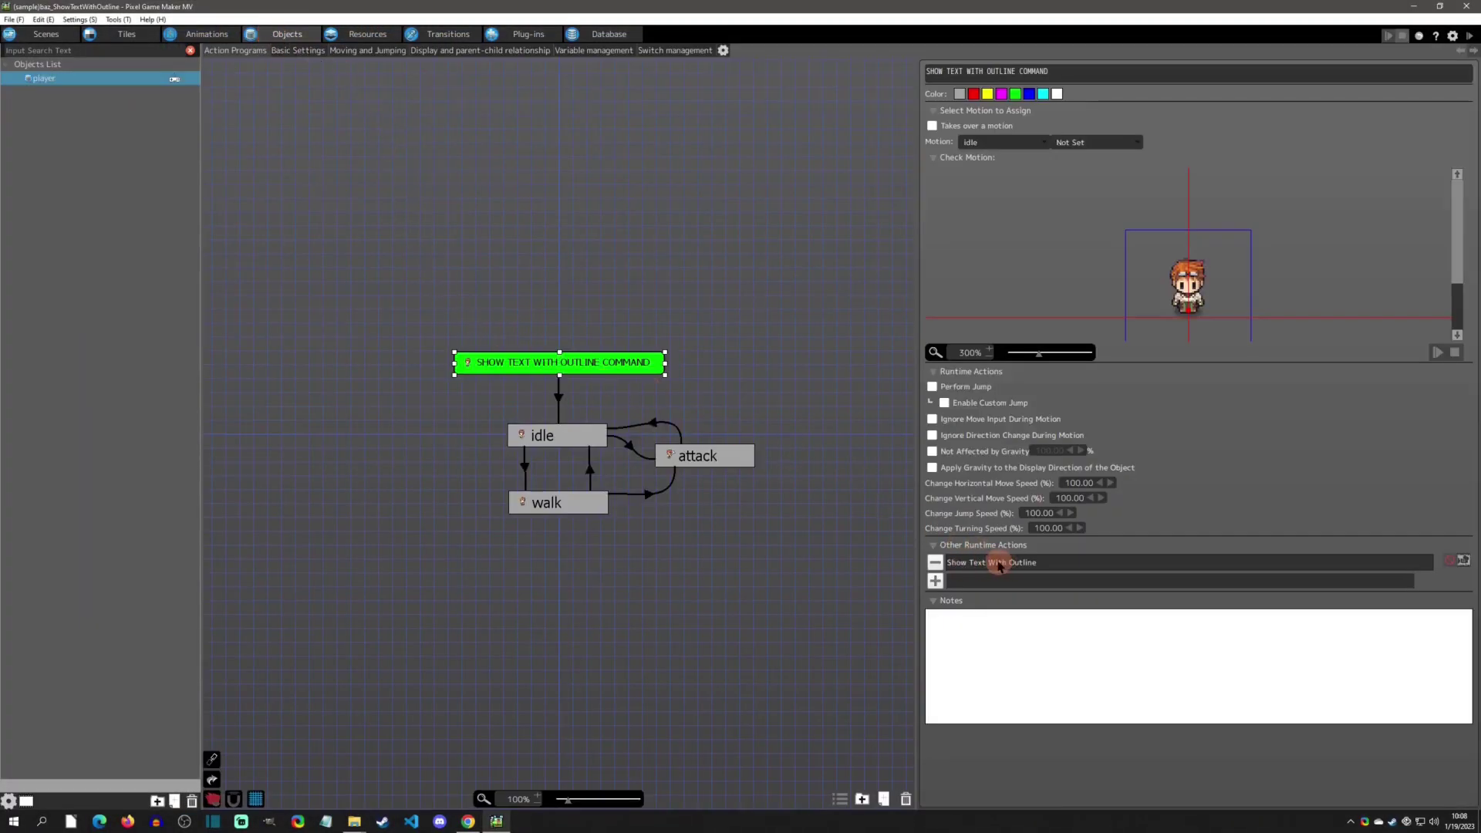
- Switch to the browser and open the Baz Imports asset page on the Baz itch.io profile
{"action": "double_click", "coordinate": [1030, 562]}
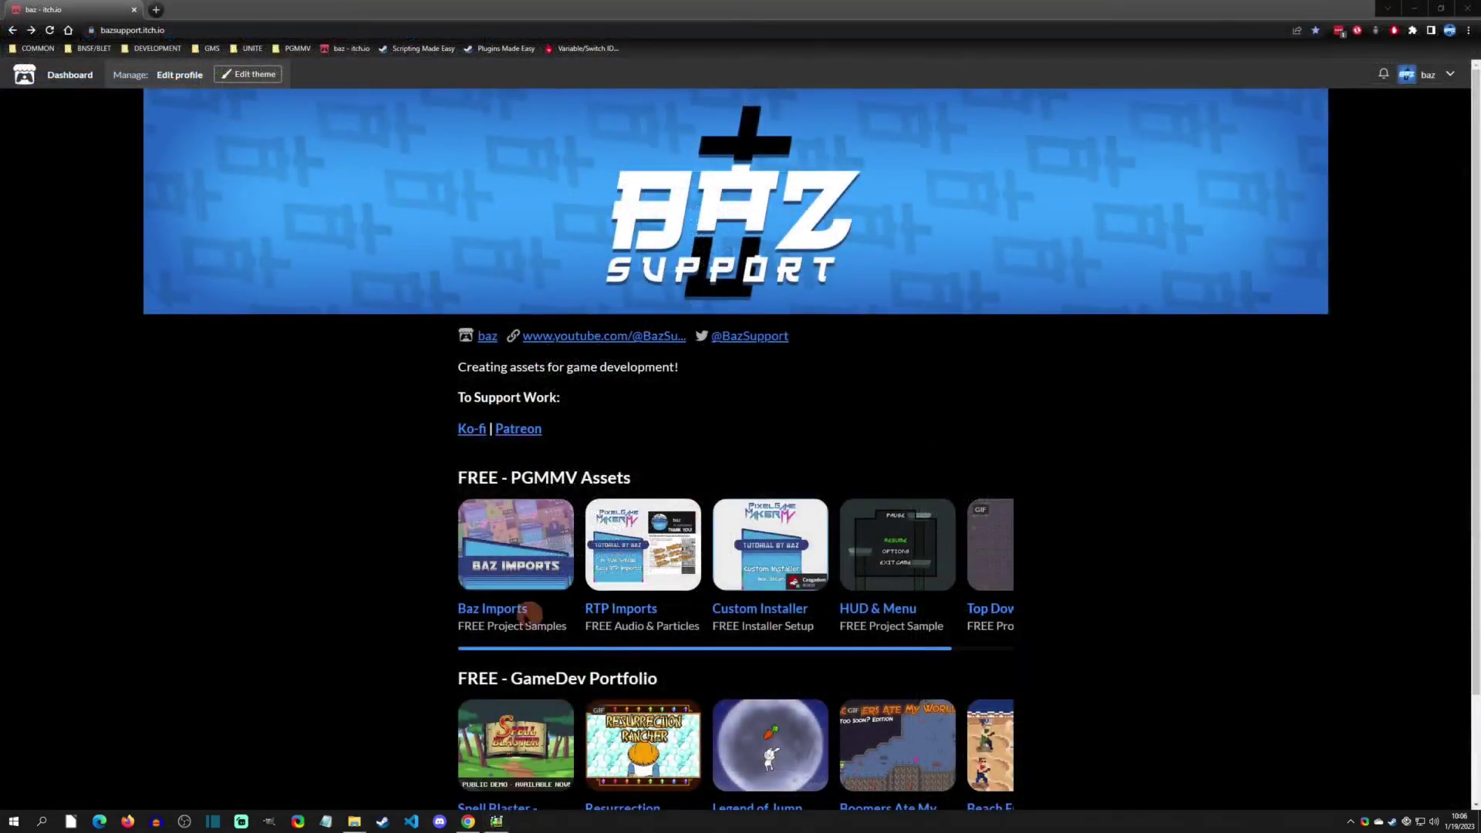
{"action": "left_click", "coordinate": [498, 610]}
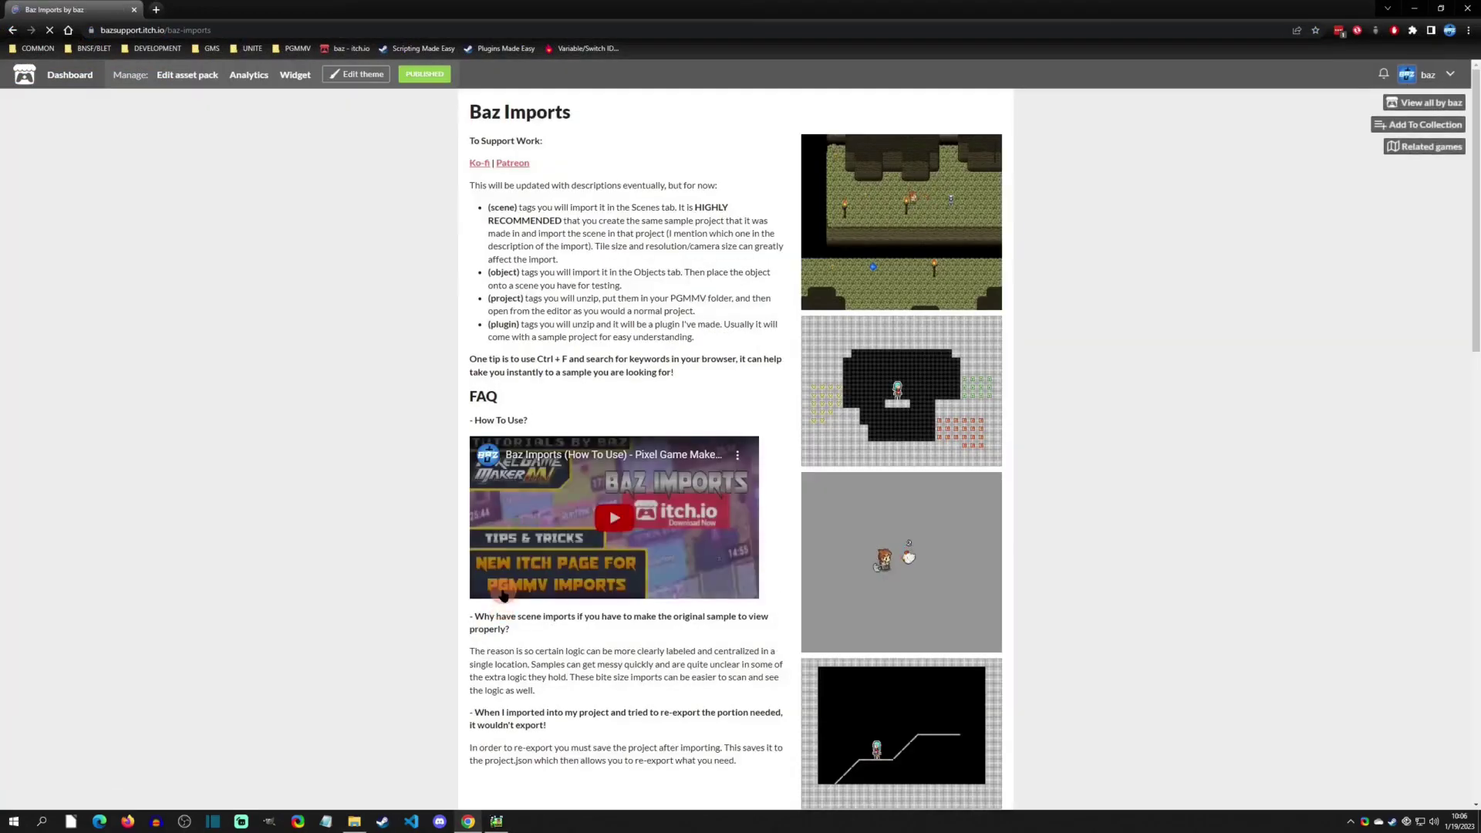
{"action": "scroll", "coordinate": [621, 429], "scroll_direction": "down", "scroll_amount": 5}
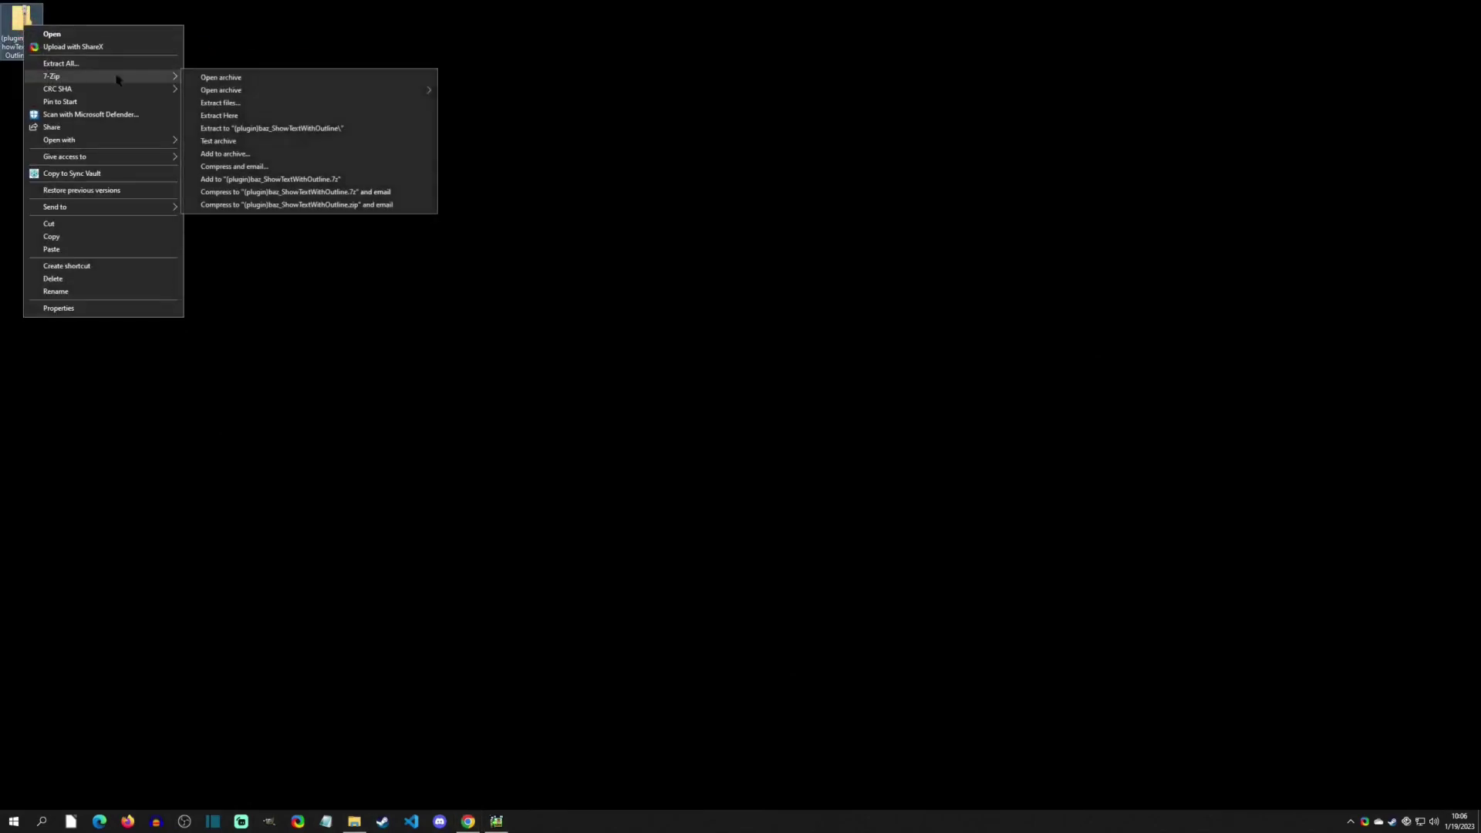
- Extract the plug-in archive to a (plugin)baz_ShowTextWithOutline folder on the desktop and open it with larger file icons
{"action": "left_click", "coordinate": [231, 127]}
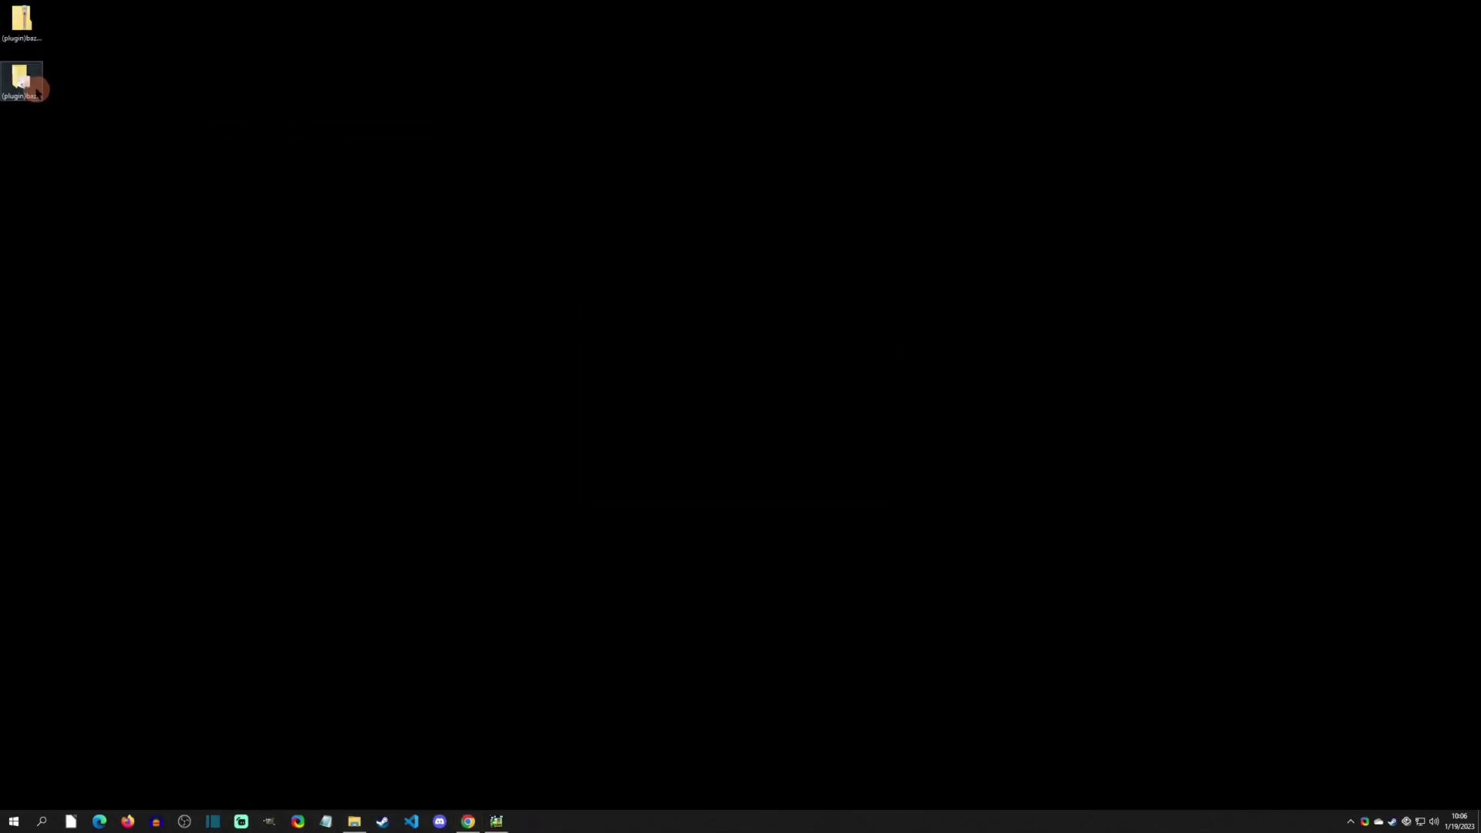
{"action": "double_click", "coordinate": [20, 77]}
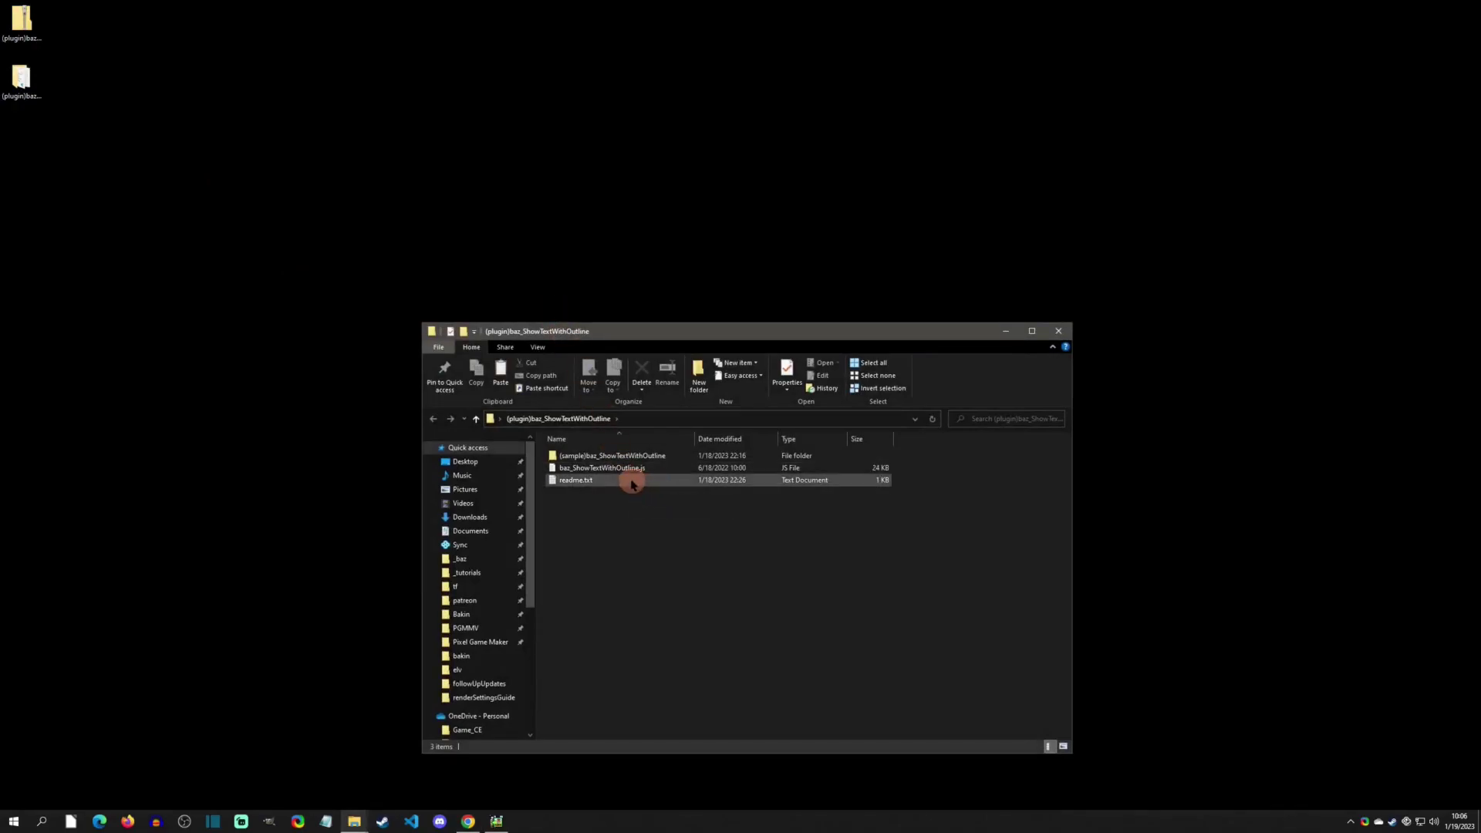
{"action": "scroll", "coordinate": [631, 483], "scroll_direction": "up", "scroll_amount": 5, "text": "ctrl"}
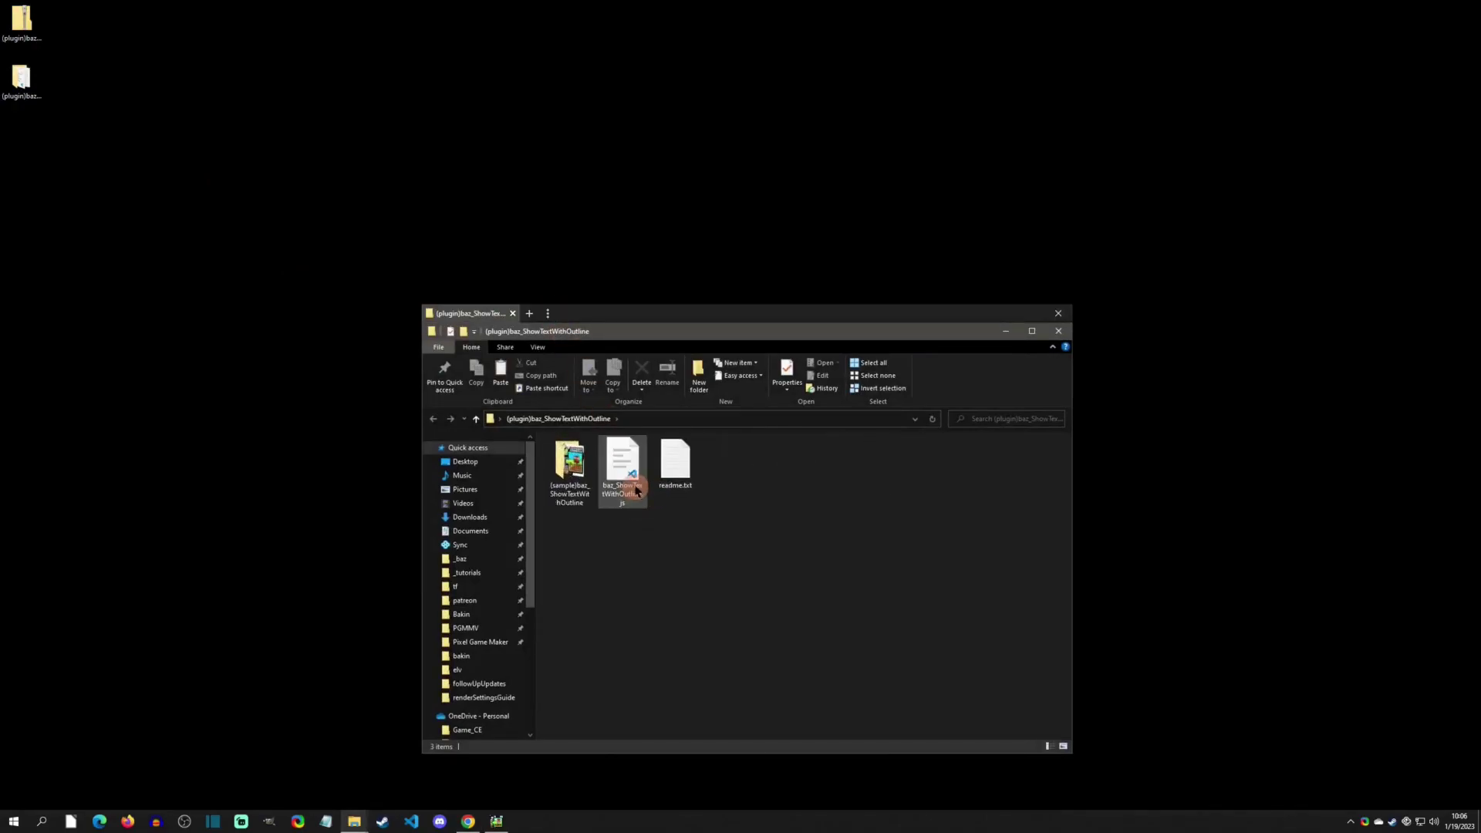
{"action": "left_click", "coordinate": [663, 487]}
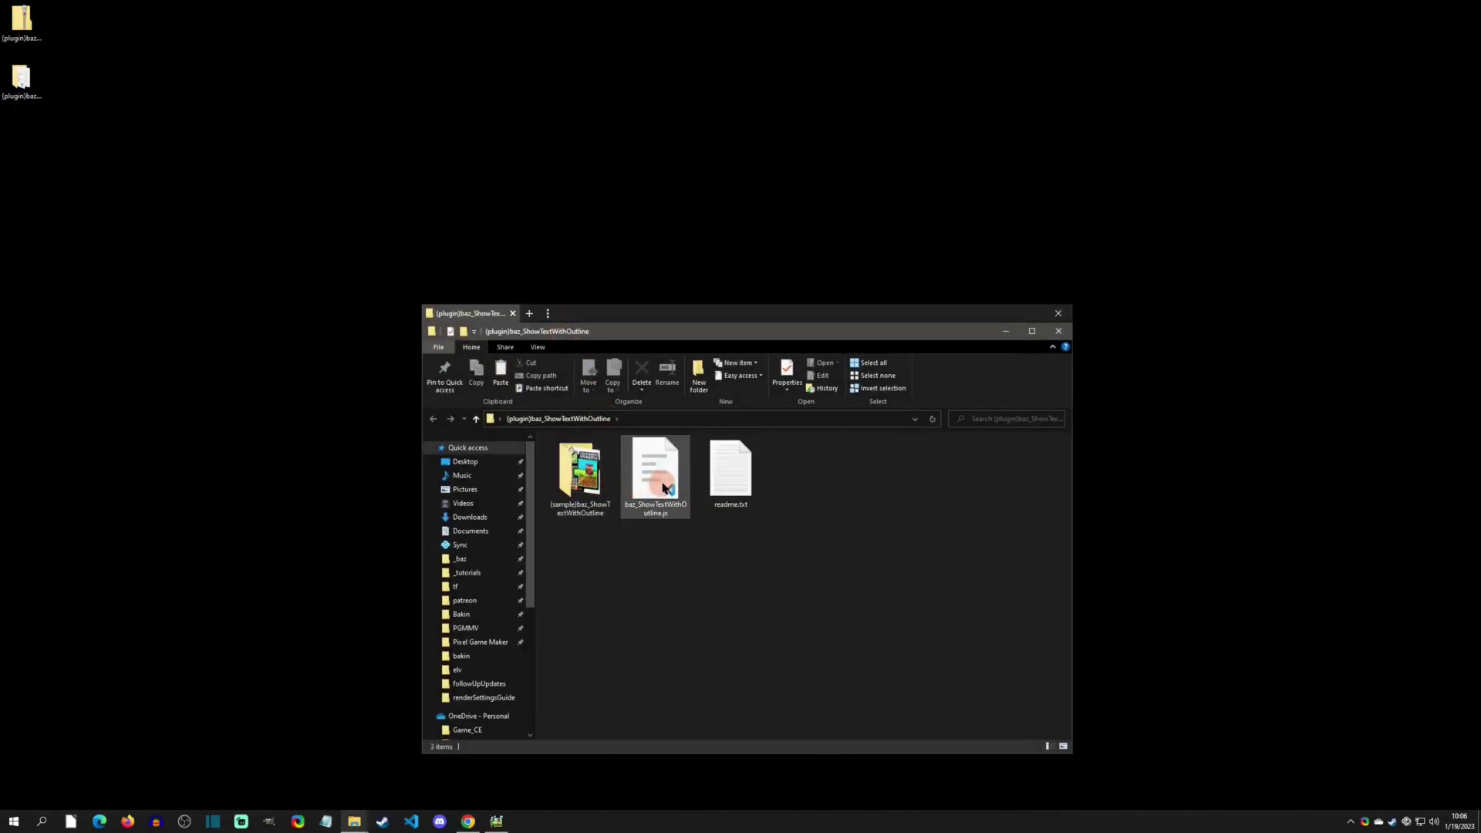
{"action": "left_click", "coordinate": [753, 485]}
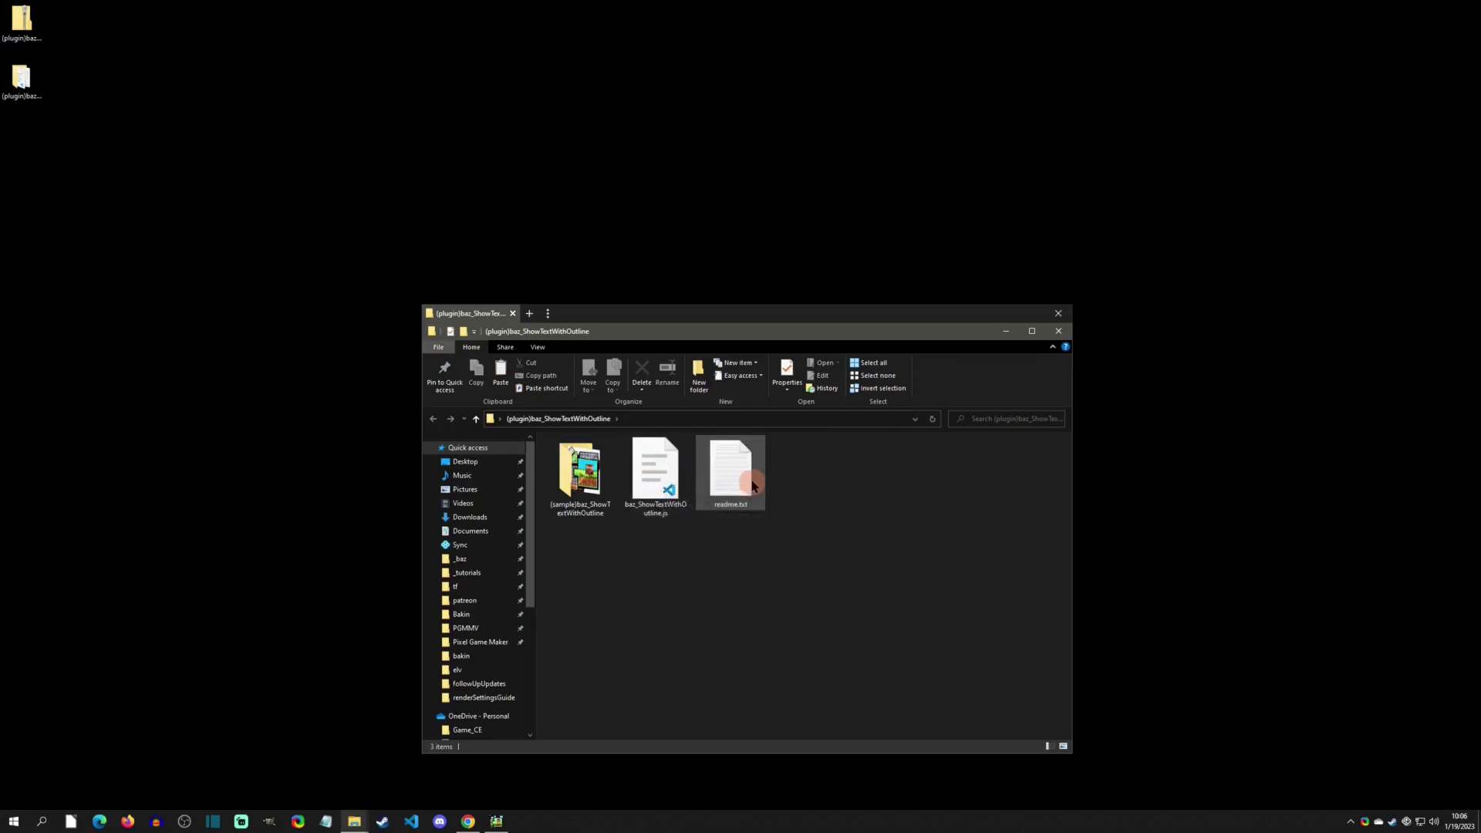
- Copy the (sample)baz_ShowTextWithOutline project folder into the PGMMV folder in Documents
{"action": "right_click", "coordinate": [594, 472]}
{"action": "left_click", "coordinate": [640, 392]}
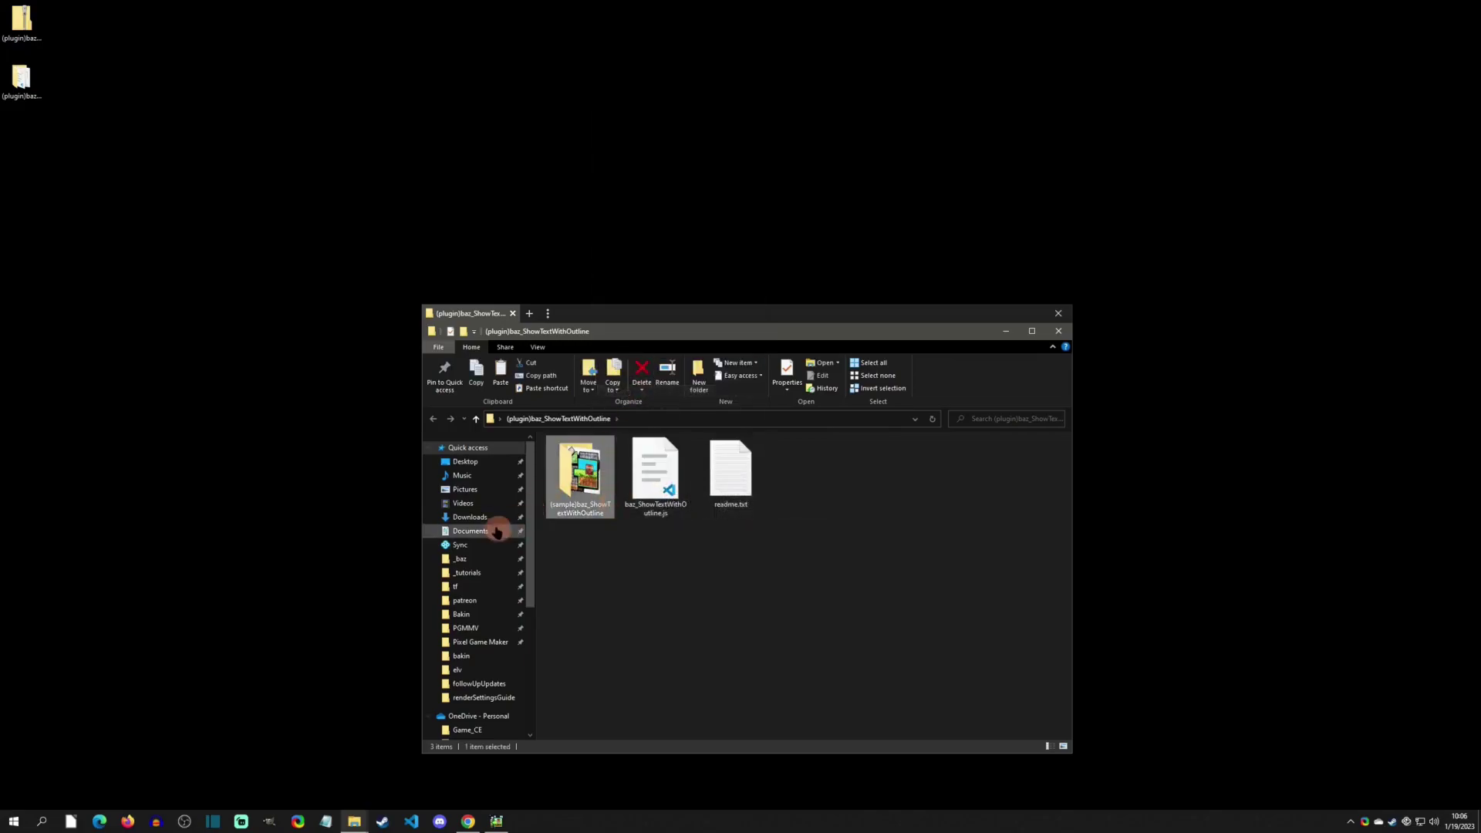
{"action": "left_click", "coordinate": [465, 628]}
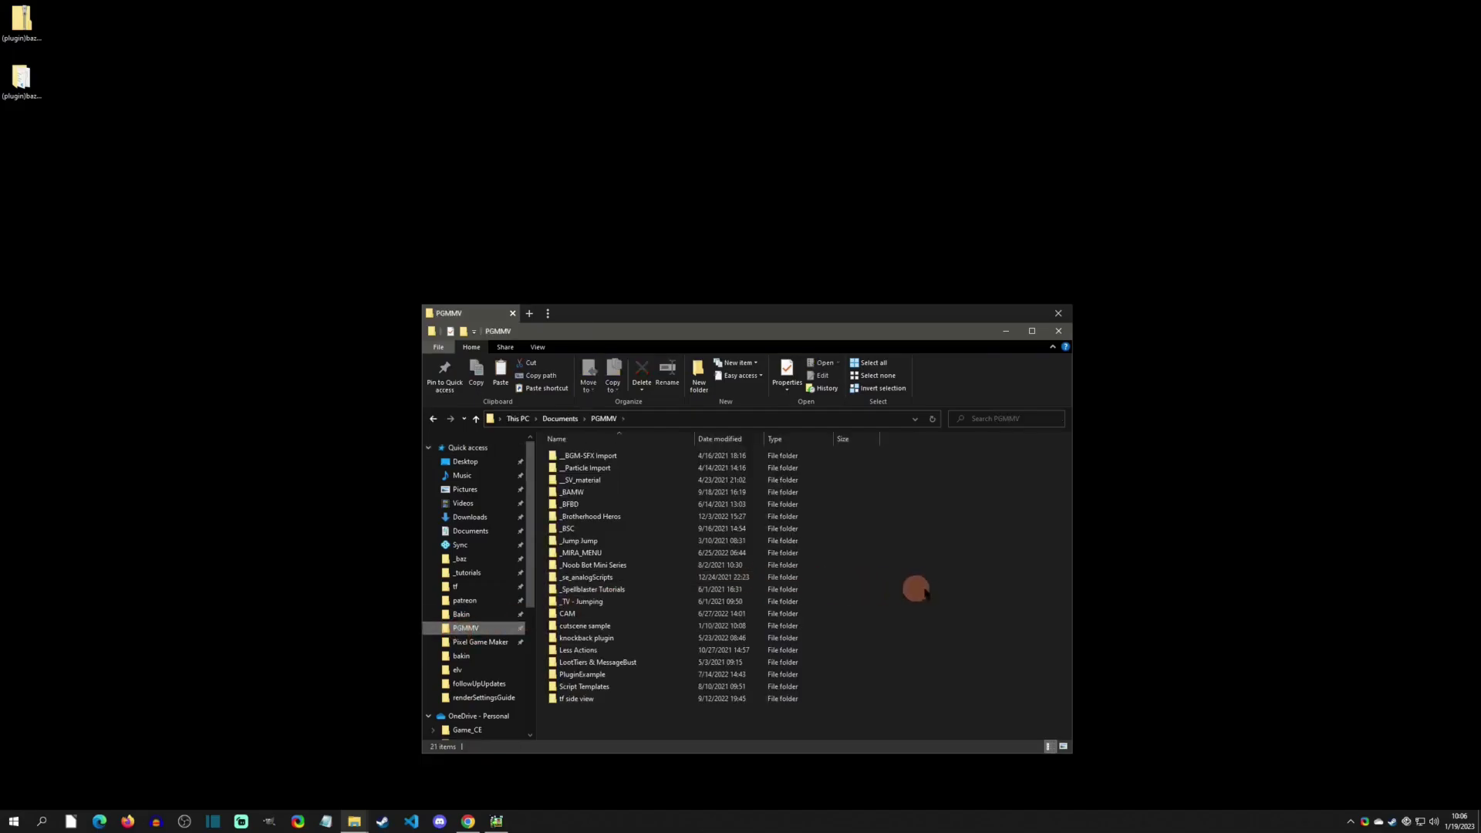
{"action": "right_click", "coordinate": [953, 555]}
{"action": "left_click", "coordinate": [974, 634]}
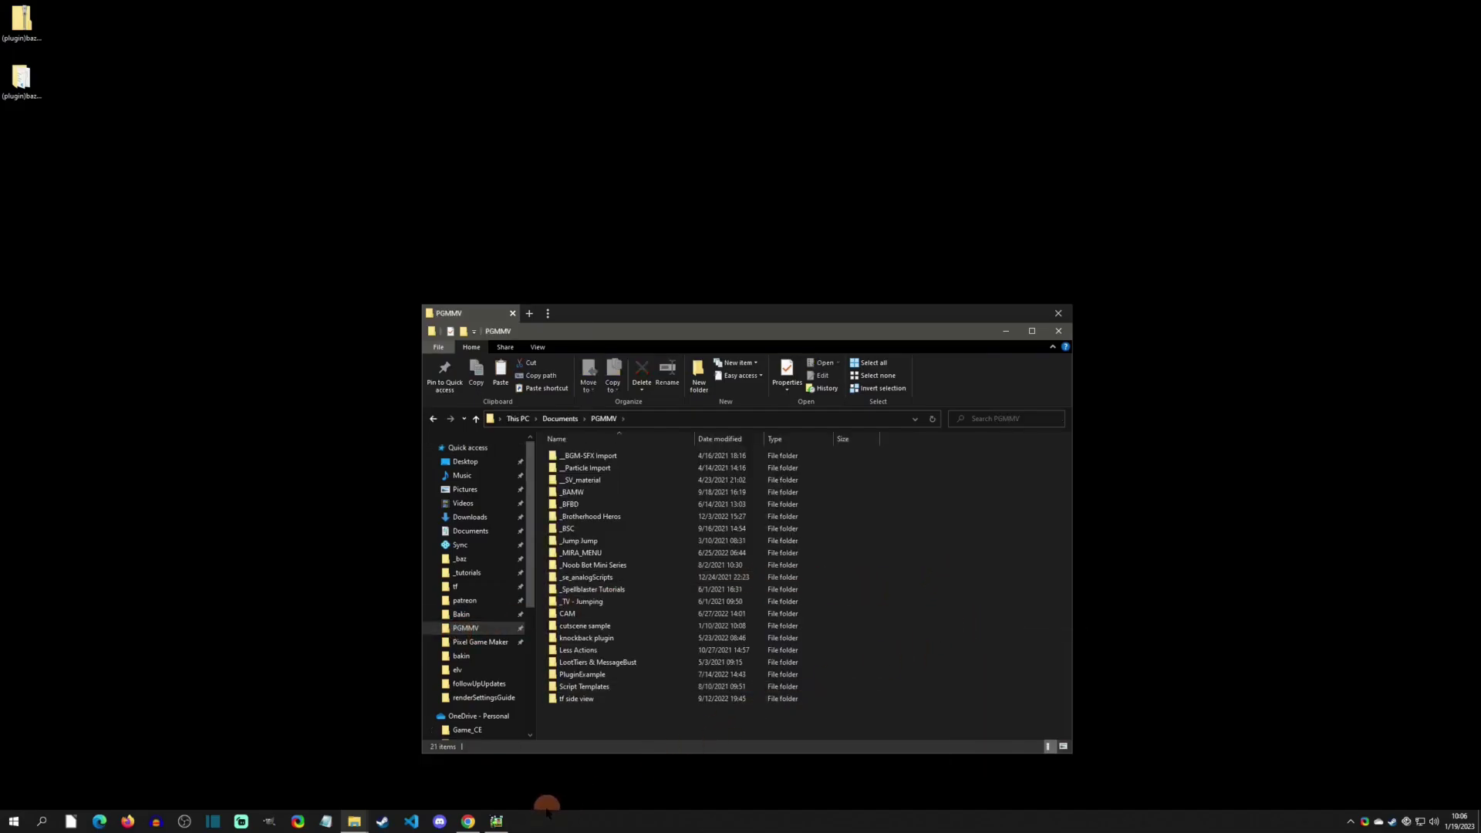
- Switch to Pixel Game Maker MV, open Game.pgmproject from the (sample)baz_ShowTextWithOutline folder, and test-play it
{"action": "left_click", "coordinate": [496, 822]}
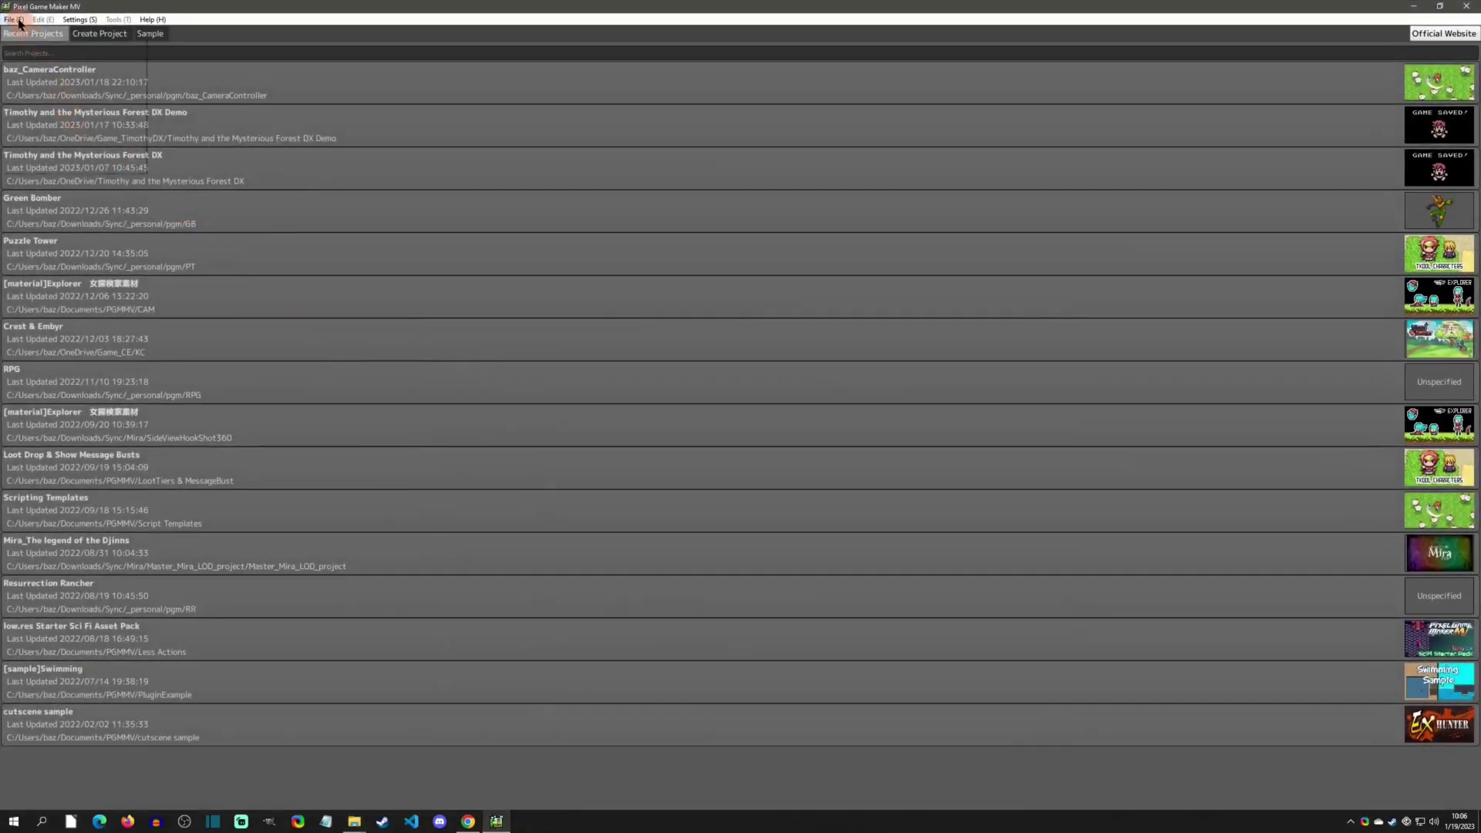
{"action": "left_click", "coordinate": [19, 21]}
{"action": "left_click", "coordinate": [39, 47]}
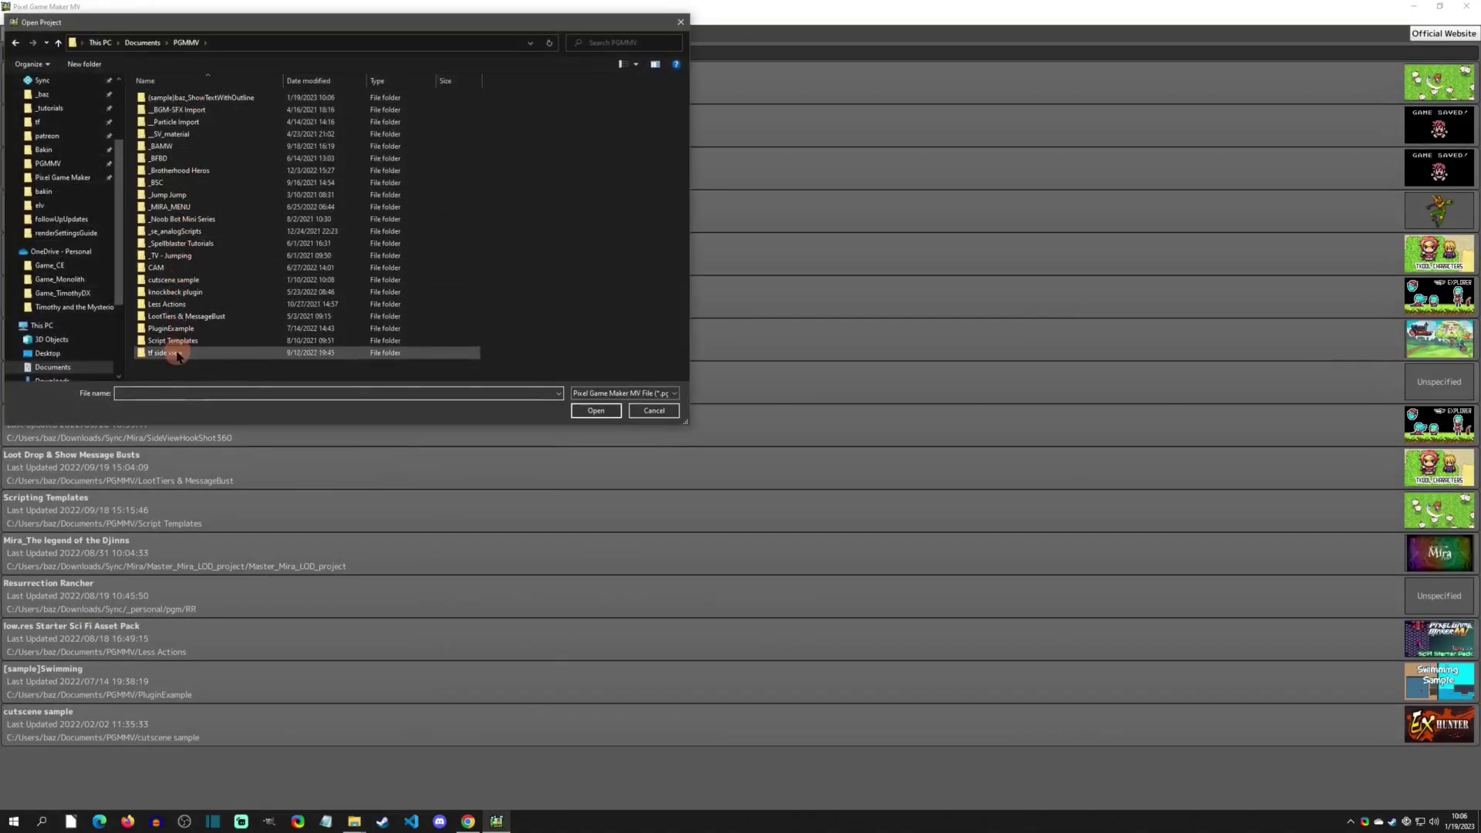
{"action": "double_click", "coordinate": [182, 99]}
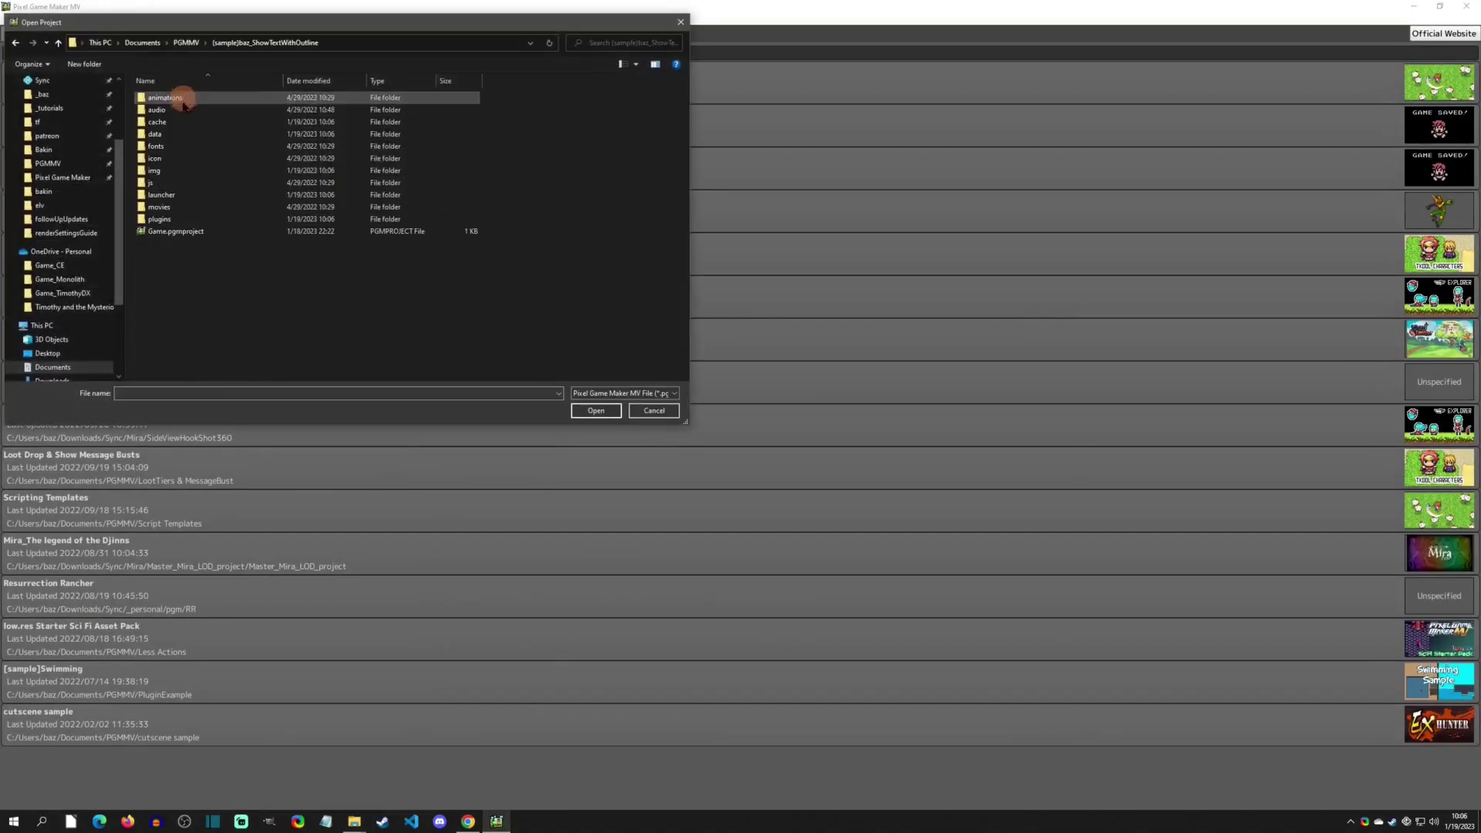
{"action": "double_click", "coordinate": [183, 231]}
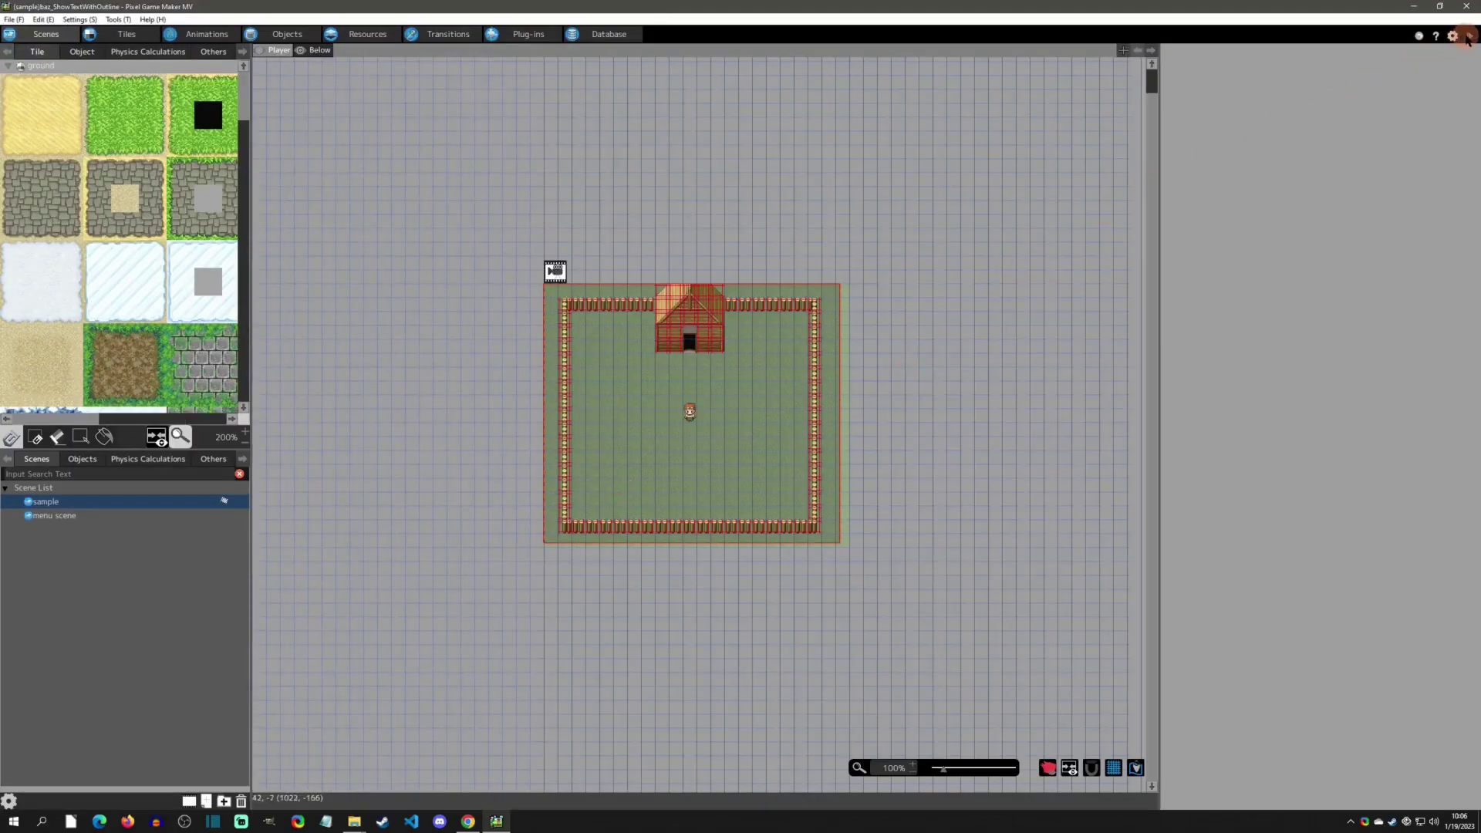
{"action": "left_click", "coordinate": [1468, 36]}
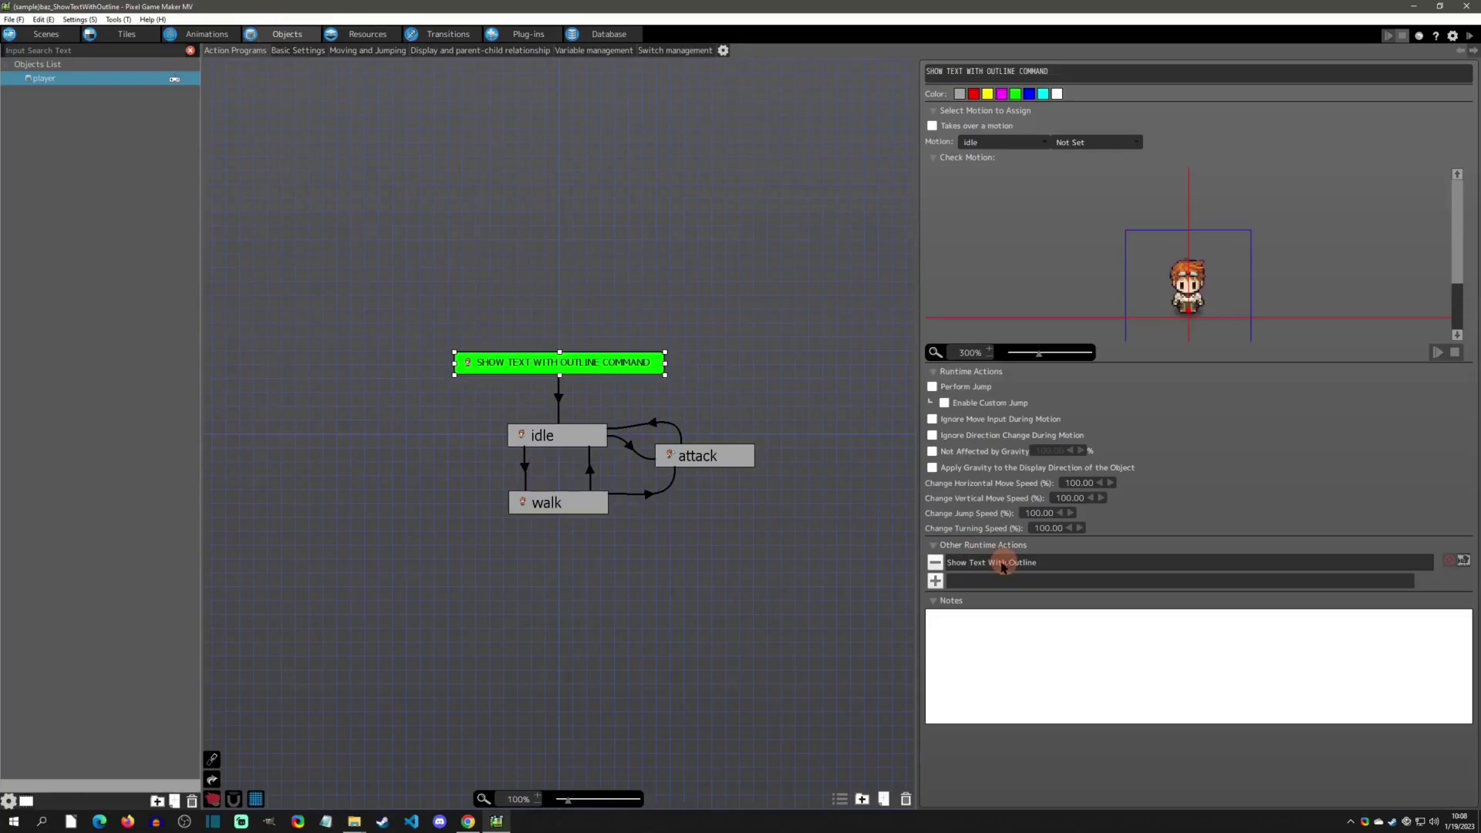
- Set the outline of the player's Show Text With Outline action to Drop Shadow and test-play the game
{"action": "double_click", "coordinate": [1046, 562]}
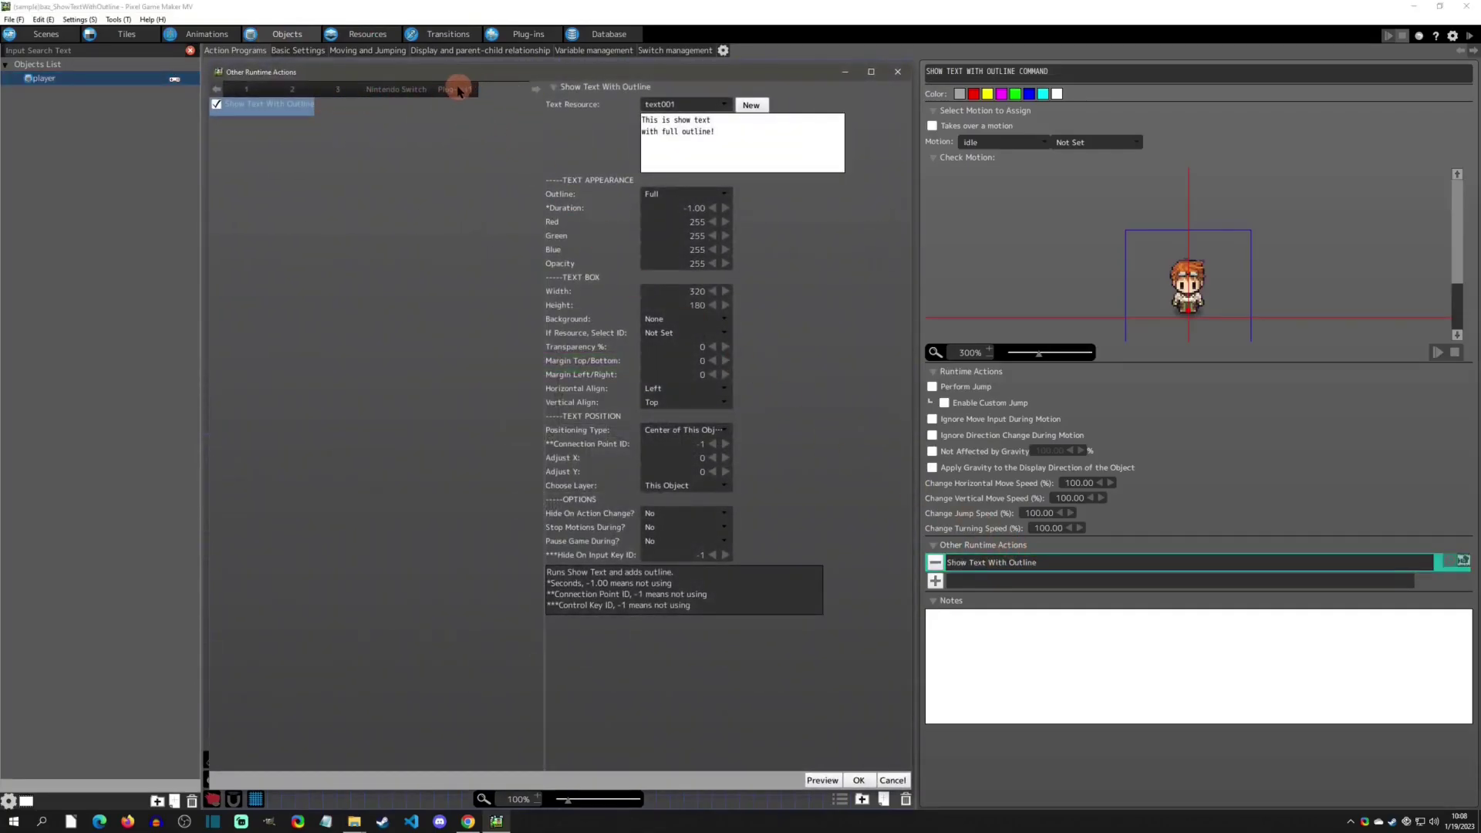
{"action": "left_click", "coordinate": [682, 194]}
{"action": "left_click", "coordinate": [684, 220]}
{"action": "left_click", "coordinate": [859, 781]}
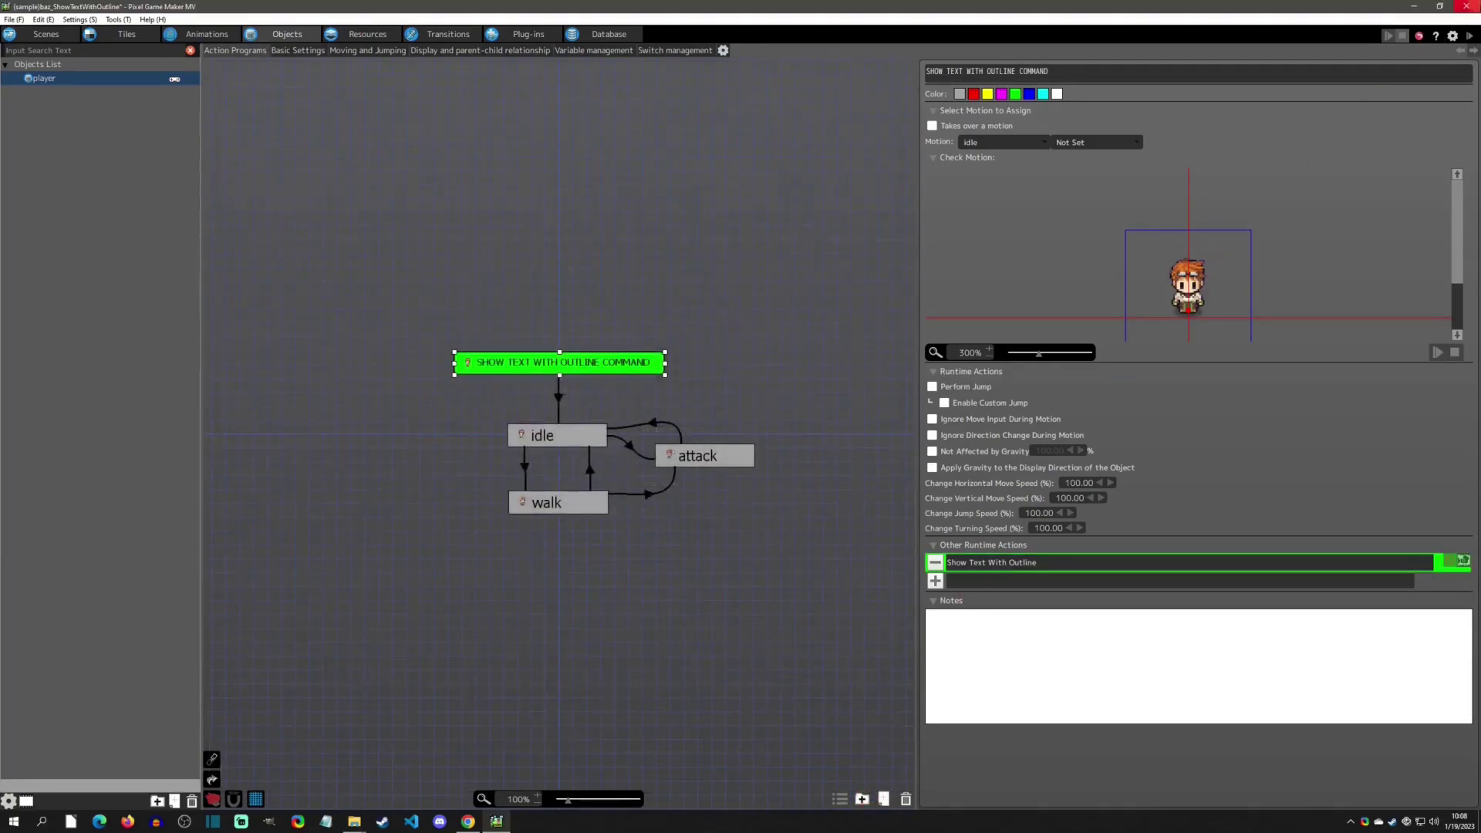
{"action": "left_click", "coordinate": [1469, 36]}
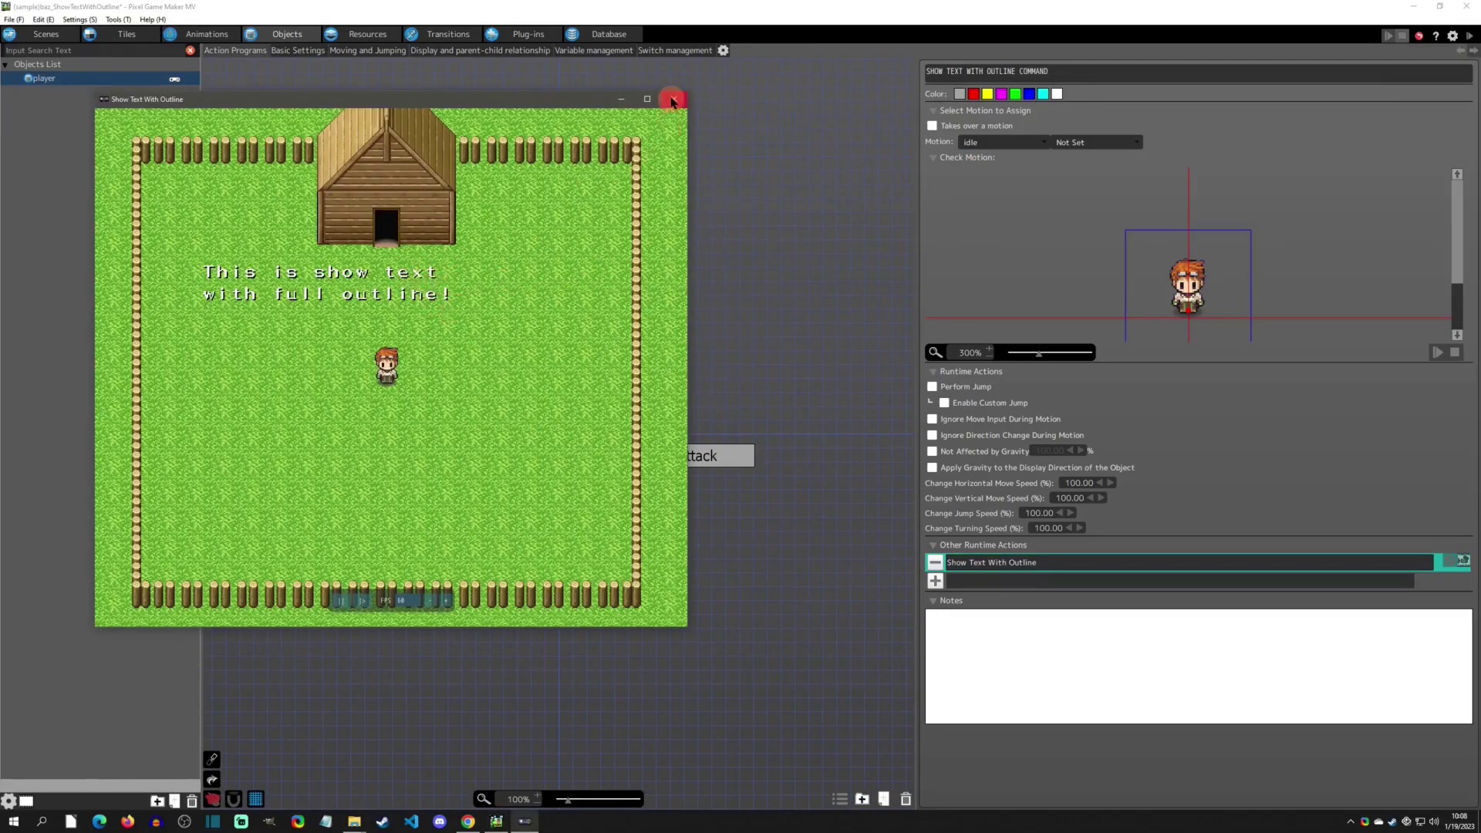
{"action": "left_click", "coordinate": [673, 102]}
- Examine the settings of the built-in Show Text runtime action without adding it to the player
{"action": "left_click", "coordinate": [935, 580]}
{"action": "left_click", "coordinate": [305, 91]}
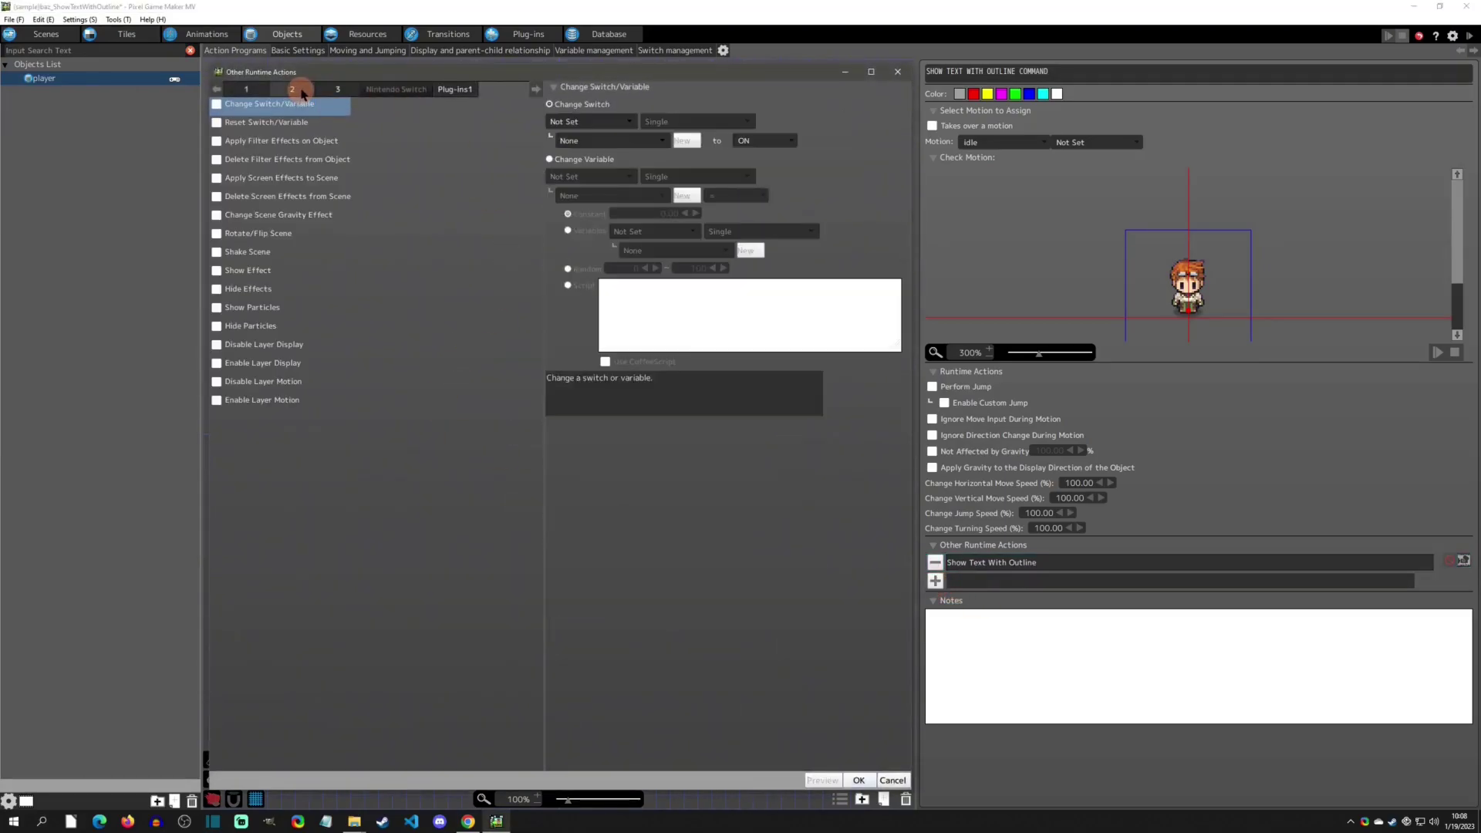
{"action": "left_click", "coordinate": [328, 89]}
{"action": "left_click", "coordinate": [217, 216]}
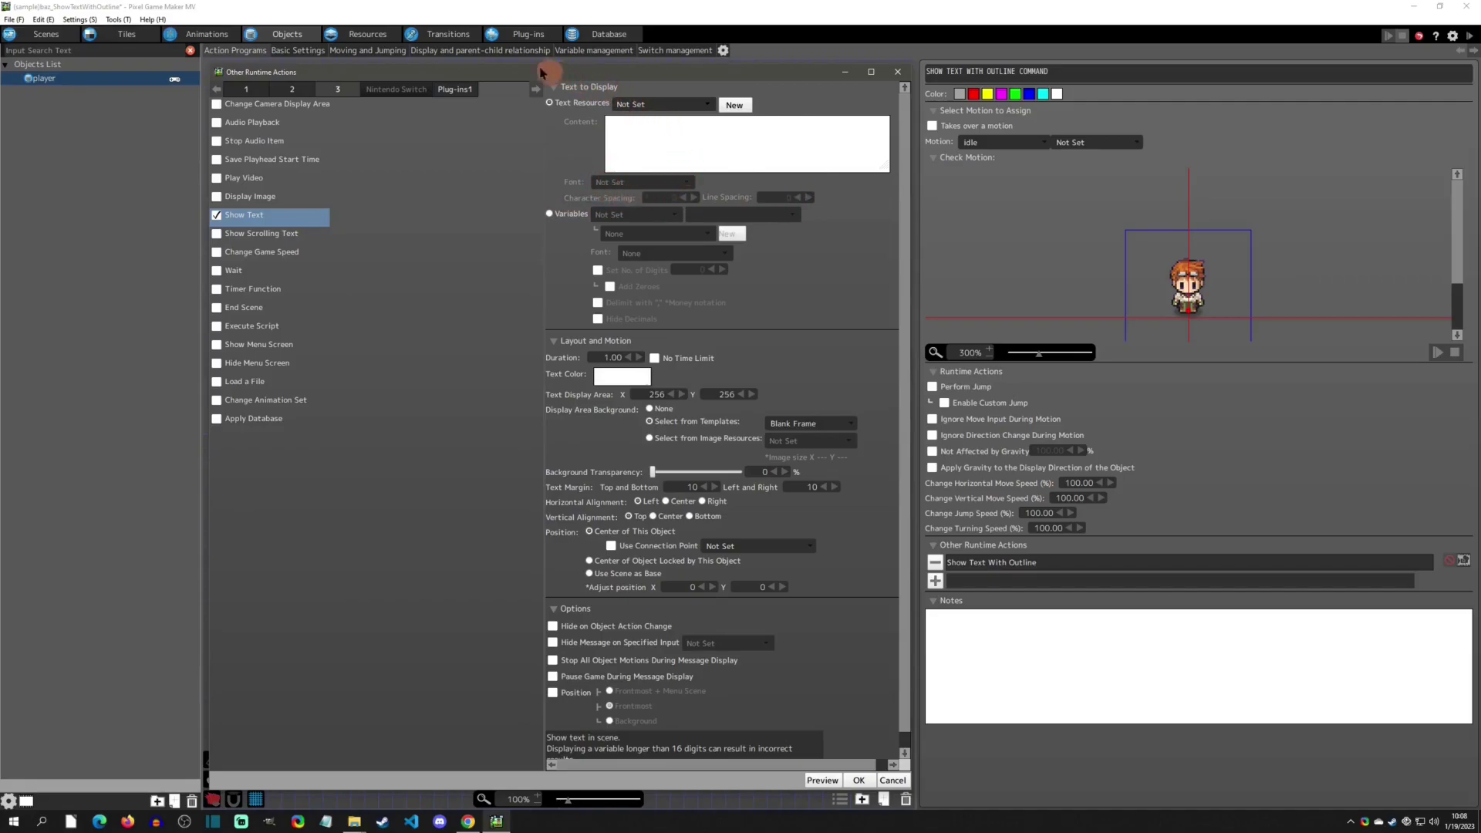
{"action": "left_click", "coordinate": [897, 72]}
- Check the font and spacing settings of the text001 text resource, and return to the player's action program
{"action": "left_click", "coordinate": [367, 34]}
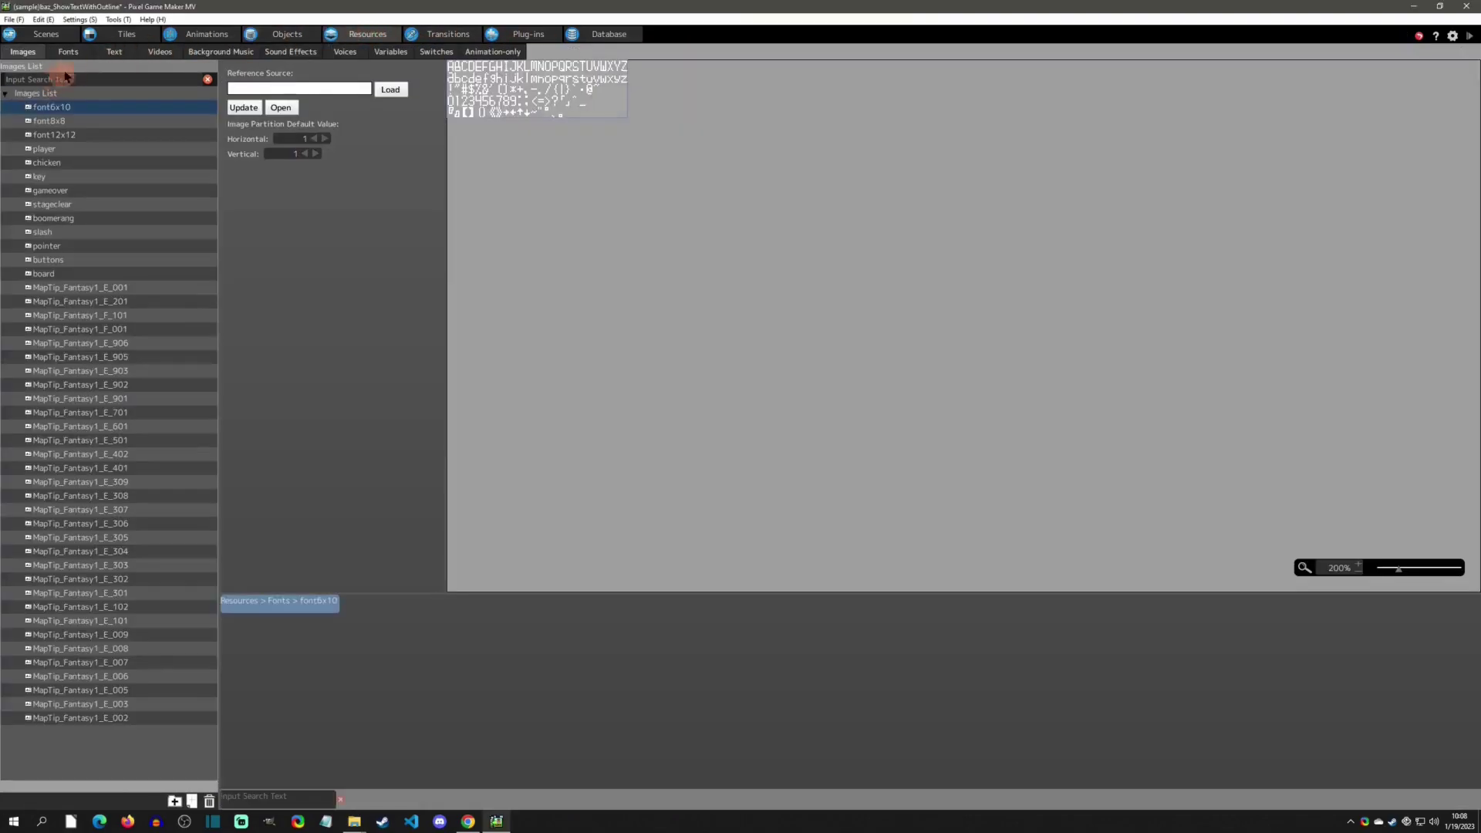
{"action": "left_click", "coordinate": [129, 51]}
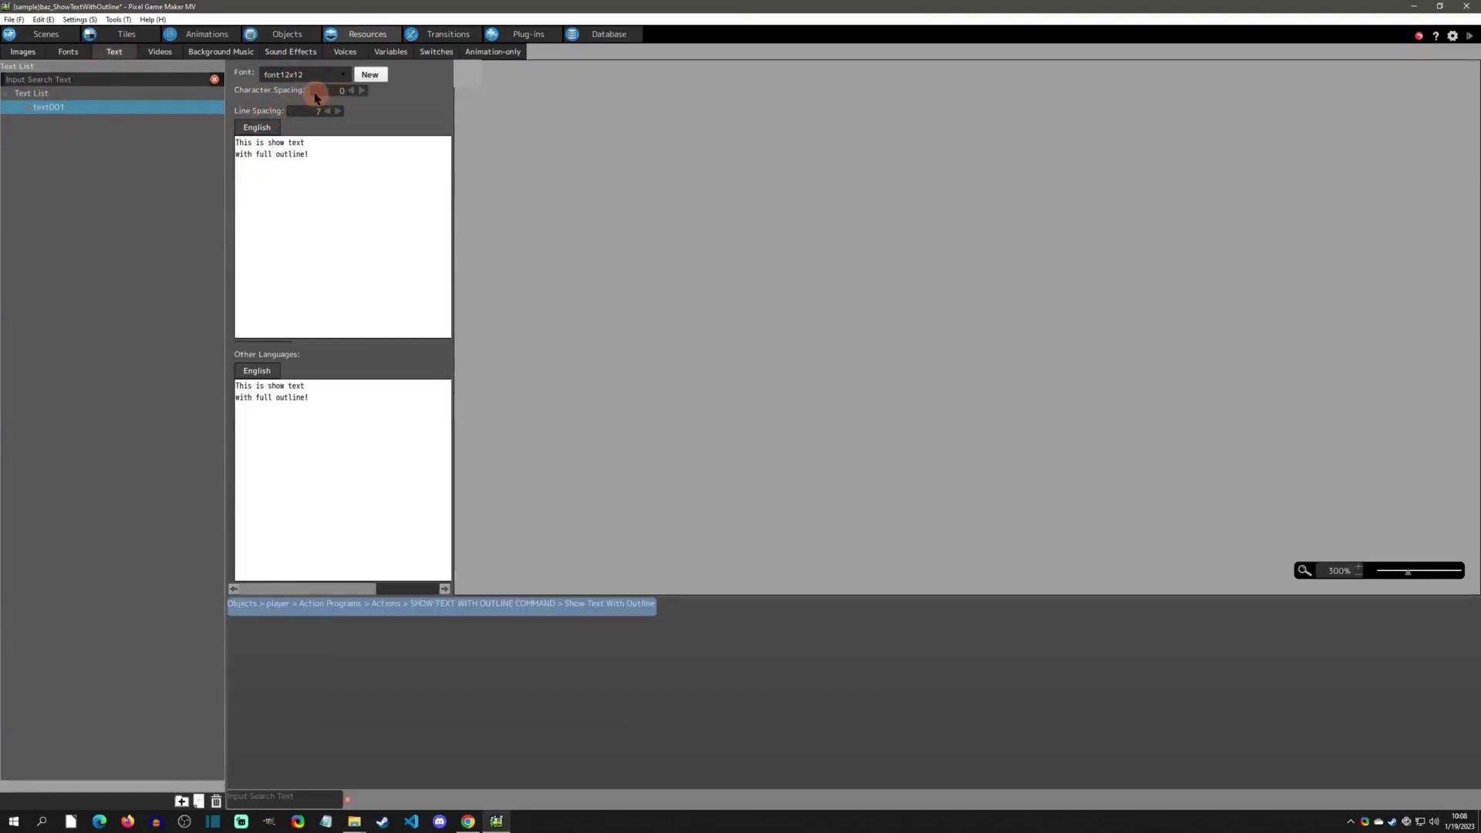
{"action": "left_click", "coordinate": [287, 34]}
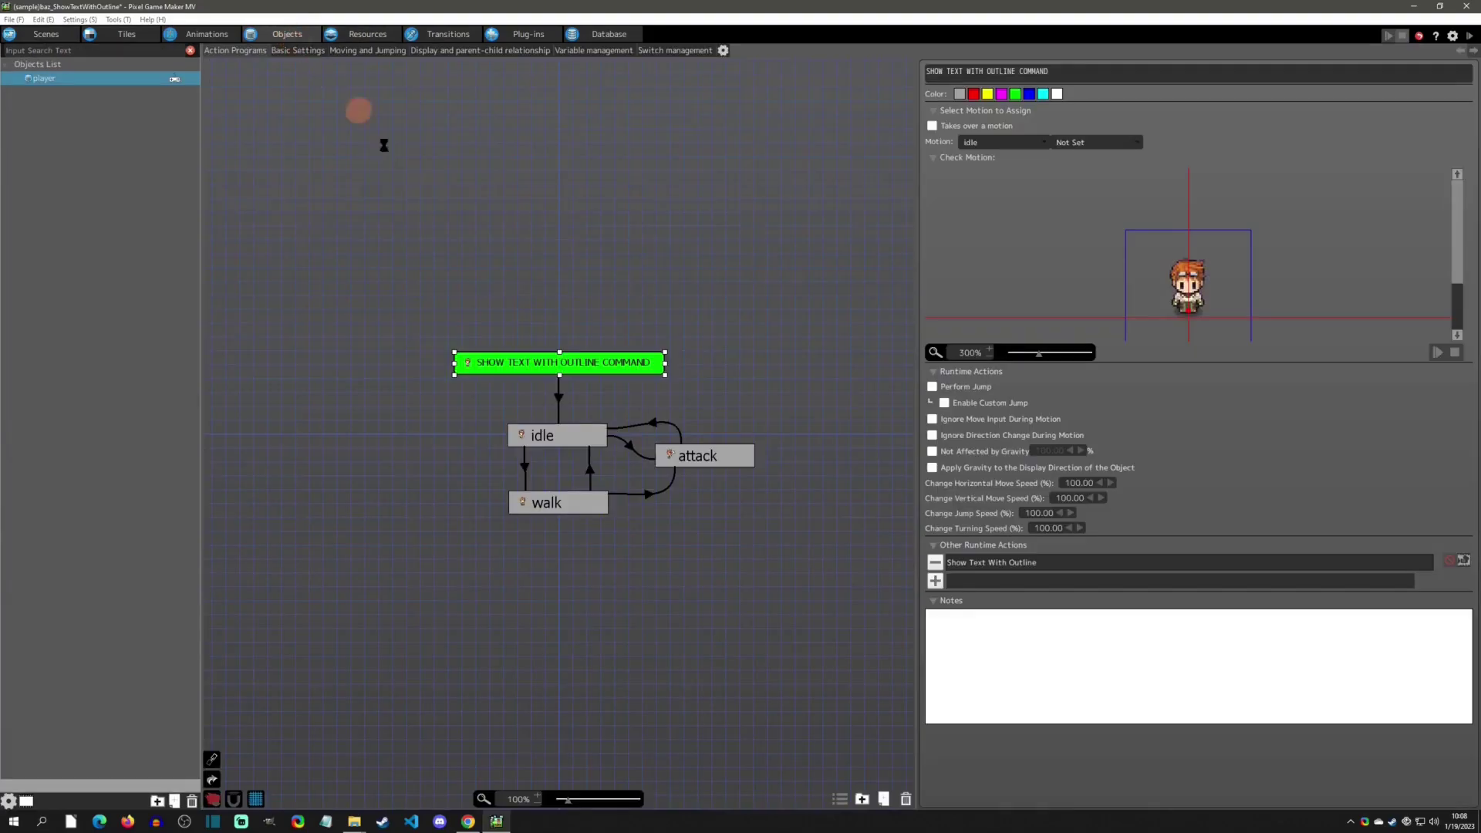
- Review the text, appearance, text box, position and option settings of the Show Text With Outline action
{"action": "double_click", "coordinate": [992, 562]}
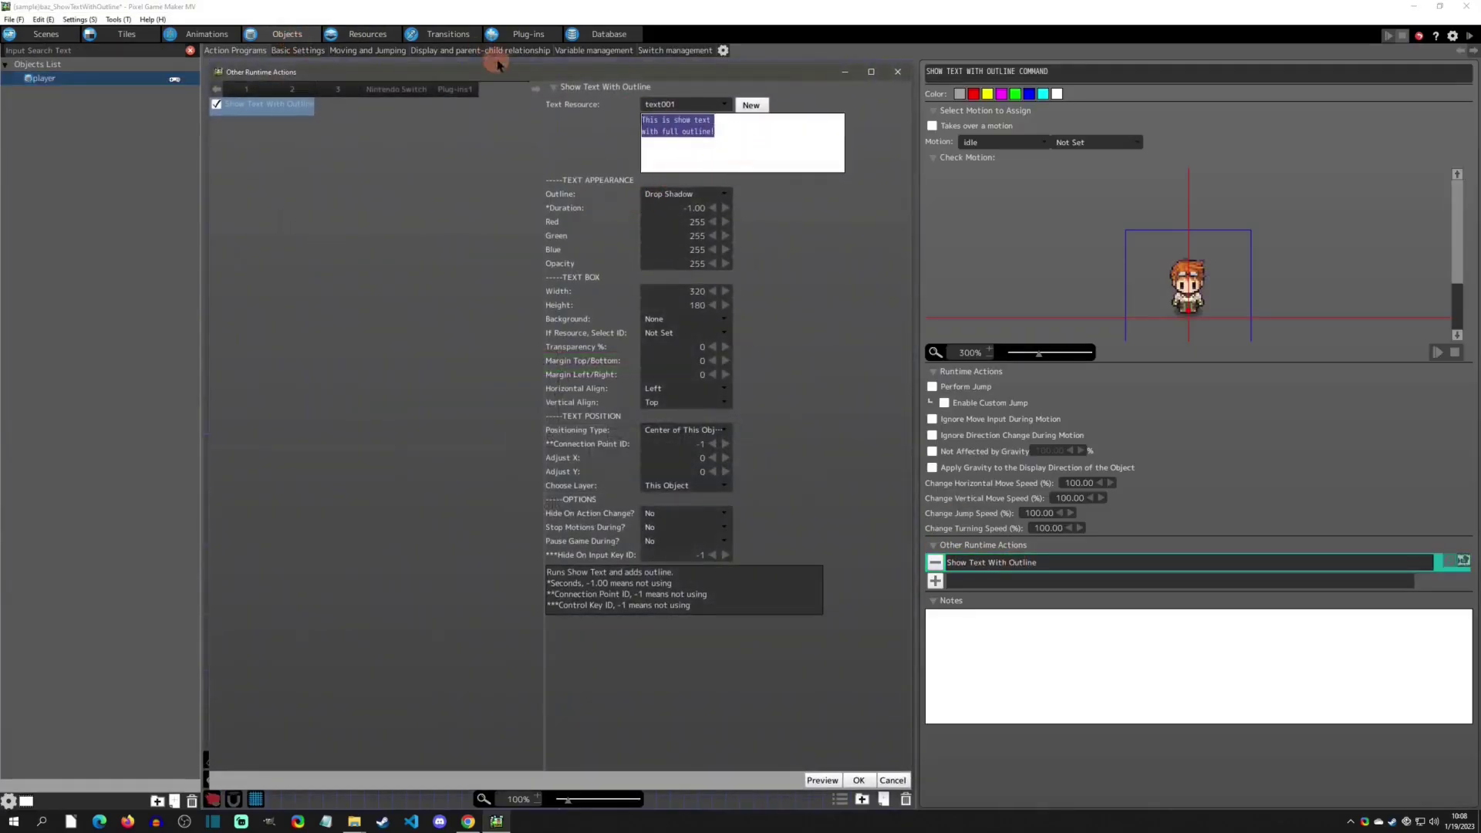
{"action": "left_click", "coordinate": [788, 144]}
{"action": "key", "text": "ctrl+a"}
{"action": "left_click", "coordinate": [776, 132]}
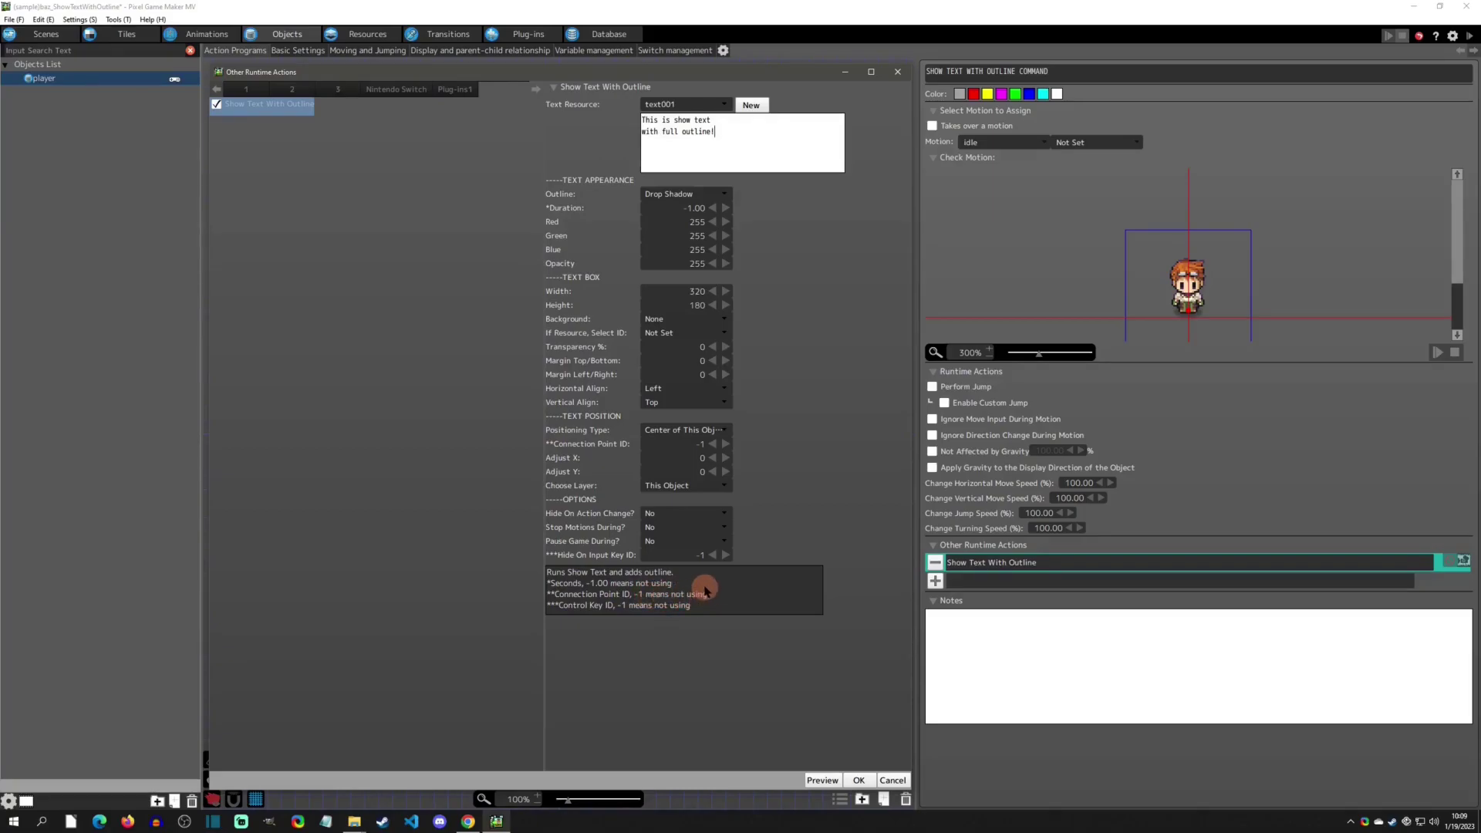
{"action": "left_click", "coordinate": [859, 780]}
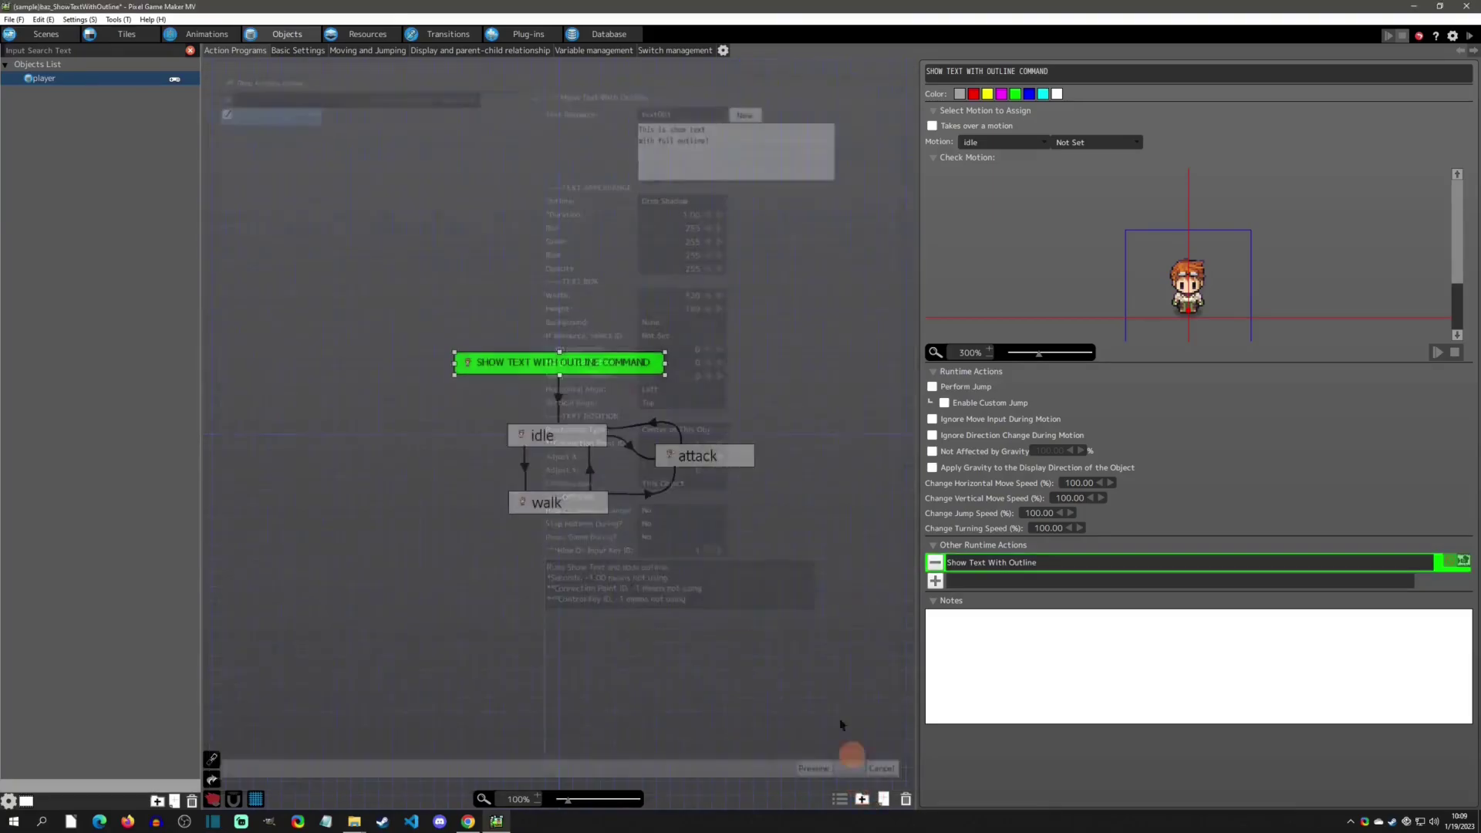
- Open the plug-in script log and set a connection point keyframe on the player's idle down animation
{"action": "left_click", "coordinate": [515, 34]}
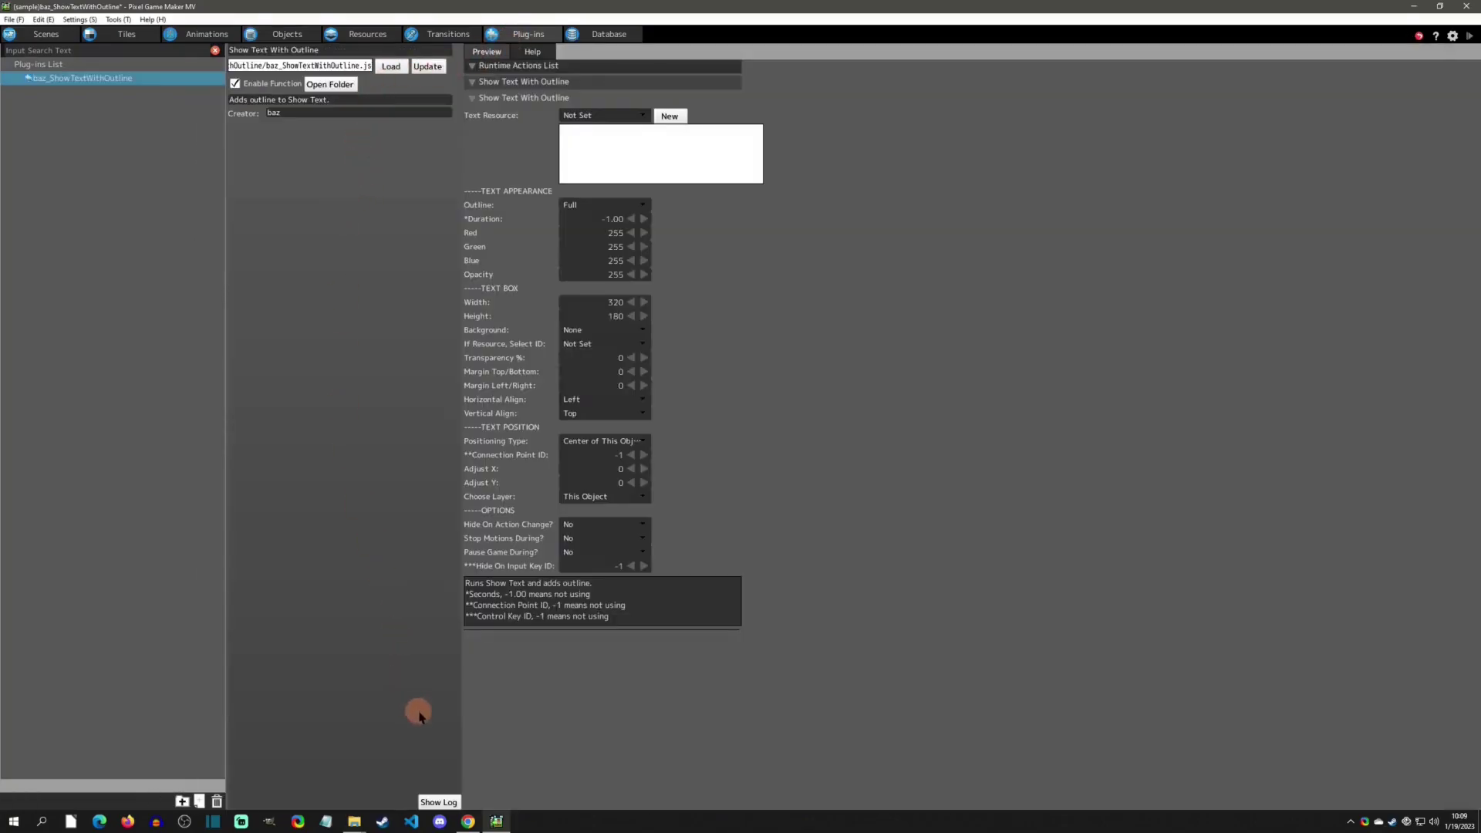
{"action": "left_click", "coordinate": [442, 803]}
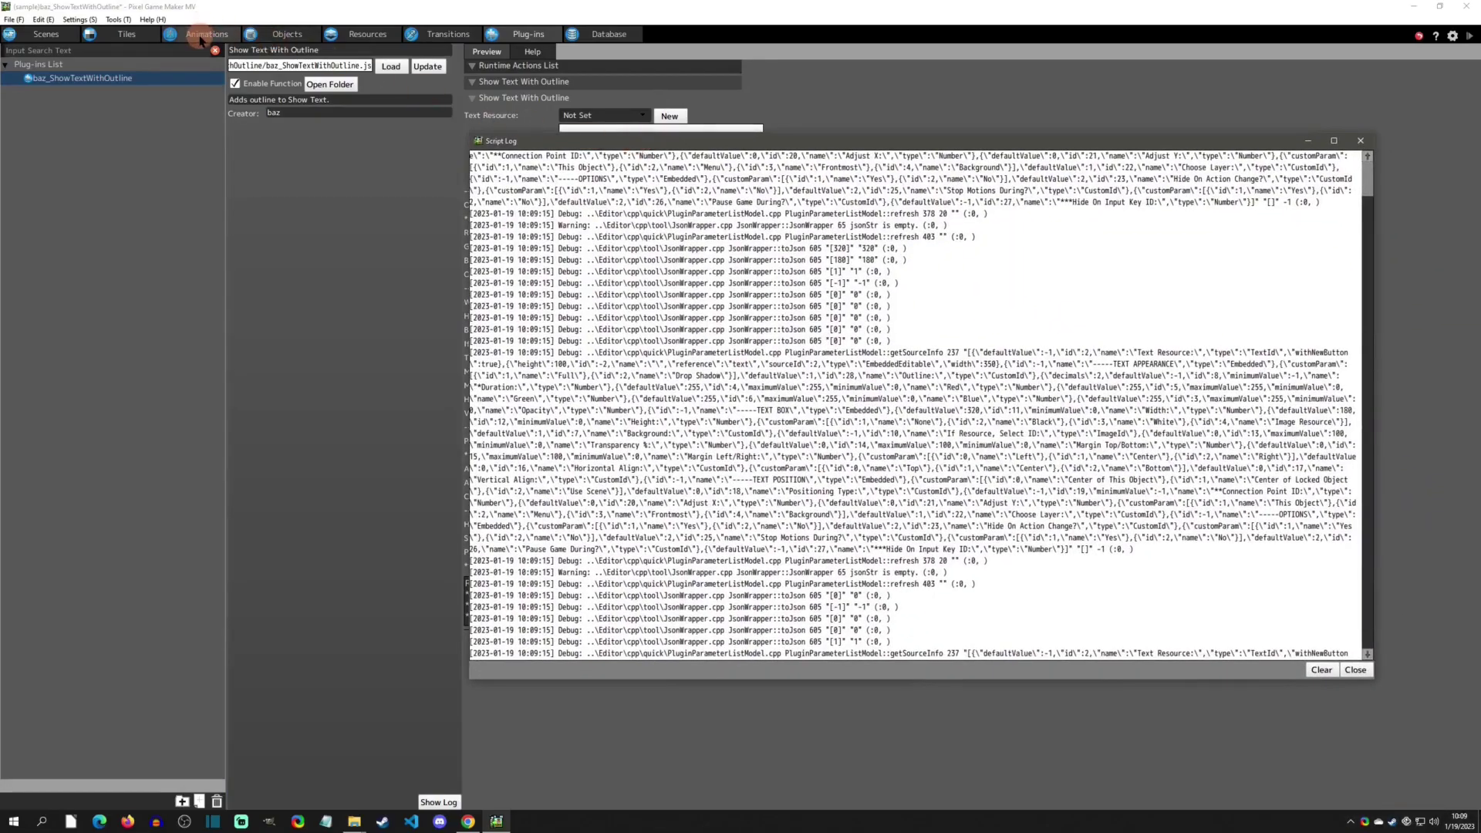
{"action": "left_click", "coordinate": [202, 36]}
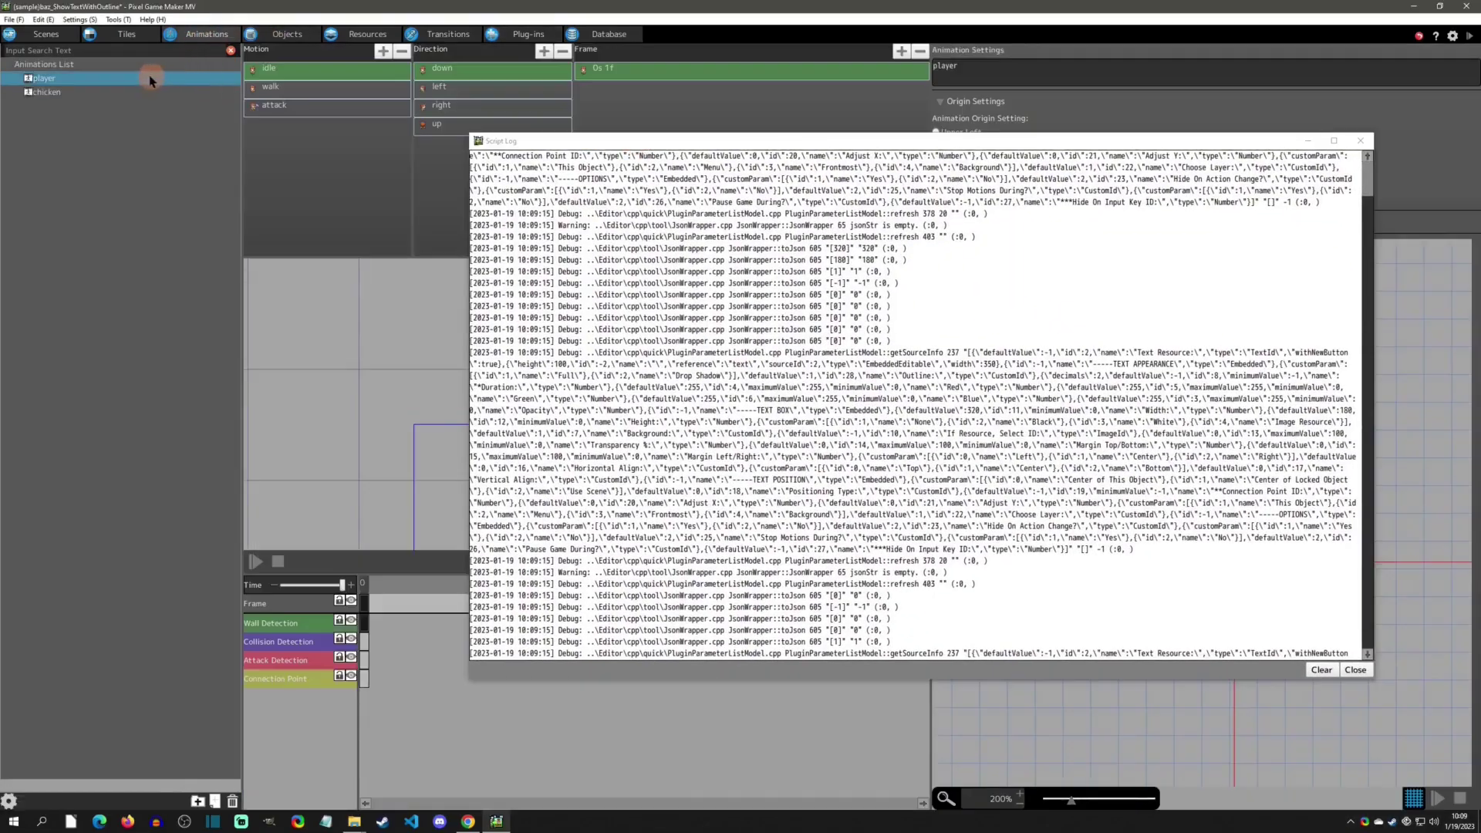
{"action": "right_click", "coordinate": [360, 684]}
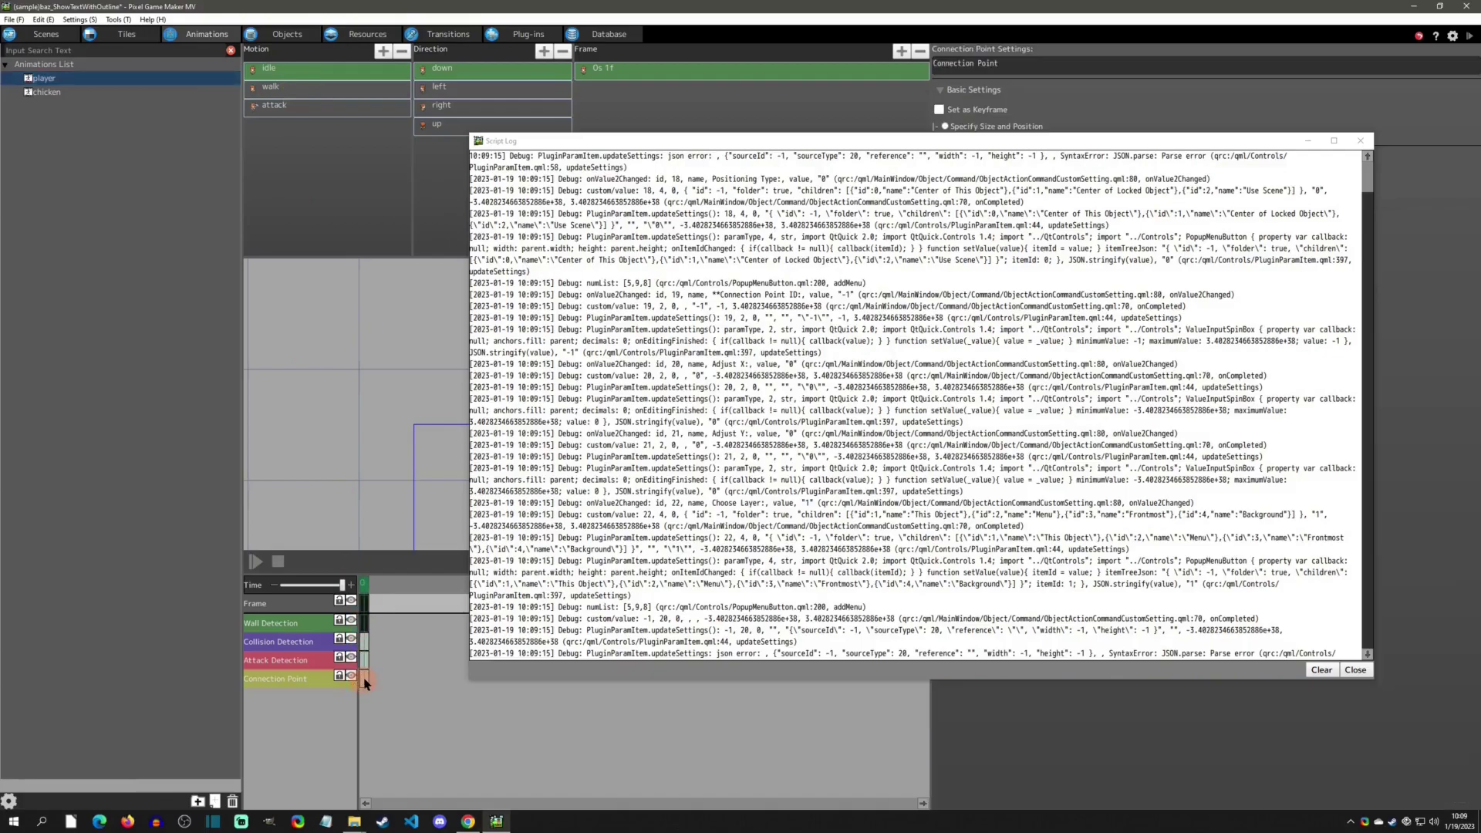
{"action": "left_click", "coordinate": [405, 745]}
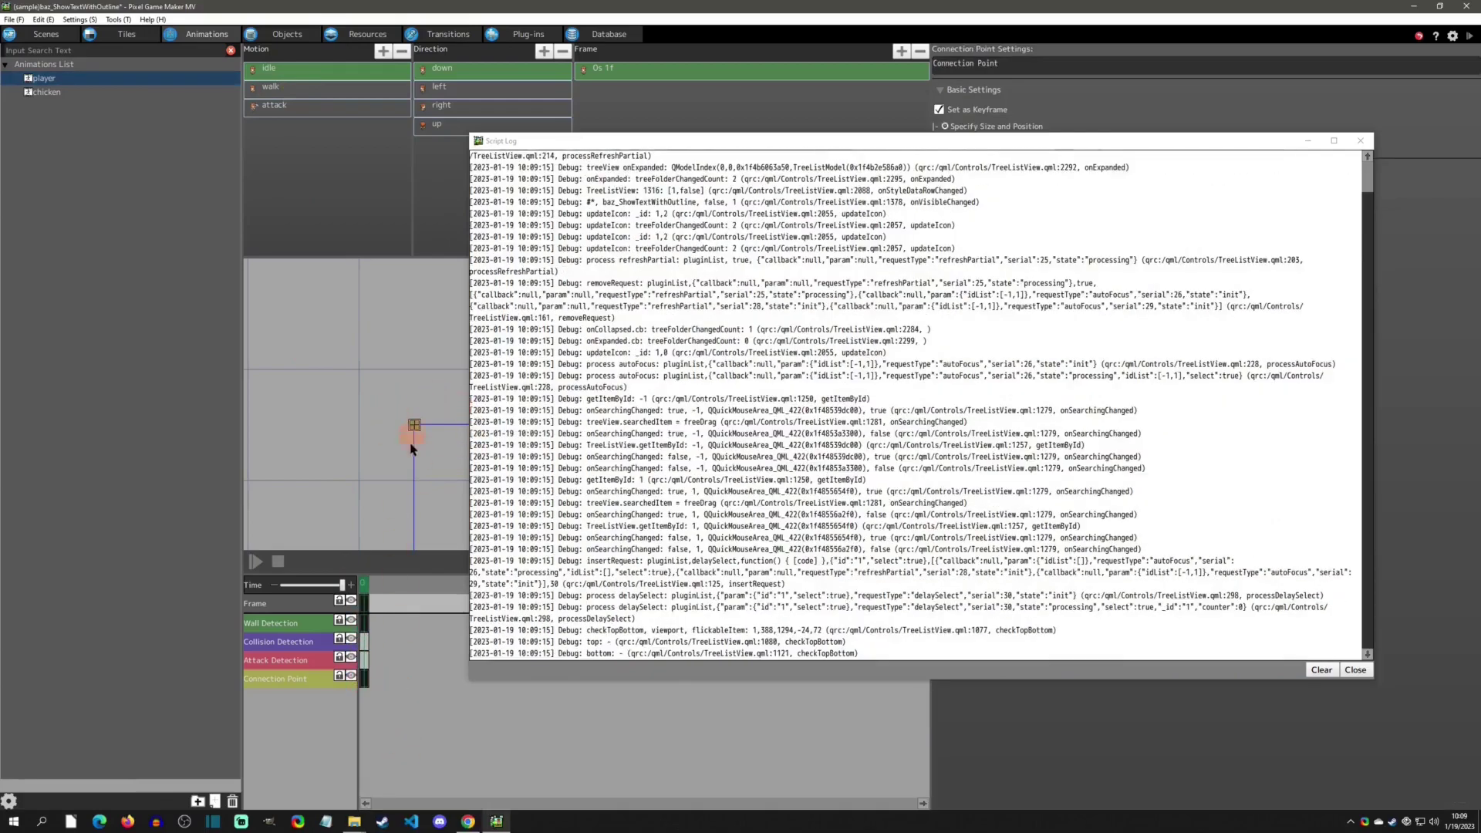
- Clear the script log and reselect the connection point keyframe to look up its ID in the log
{"action": "left_click", "coordinate": [376, 627]}
{"action": "left_click", "coordinate": [1325, 673]}
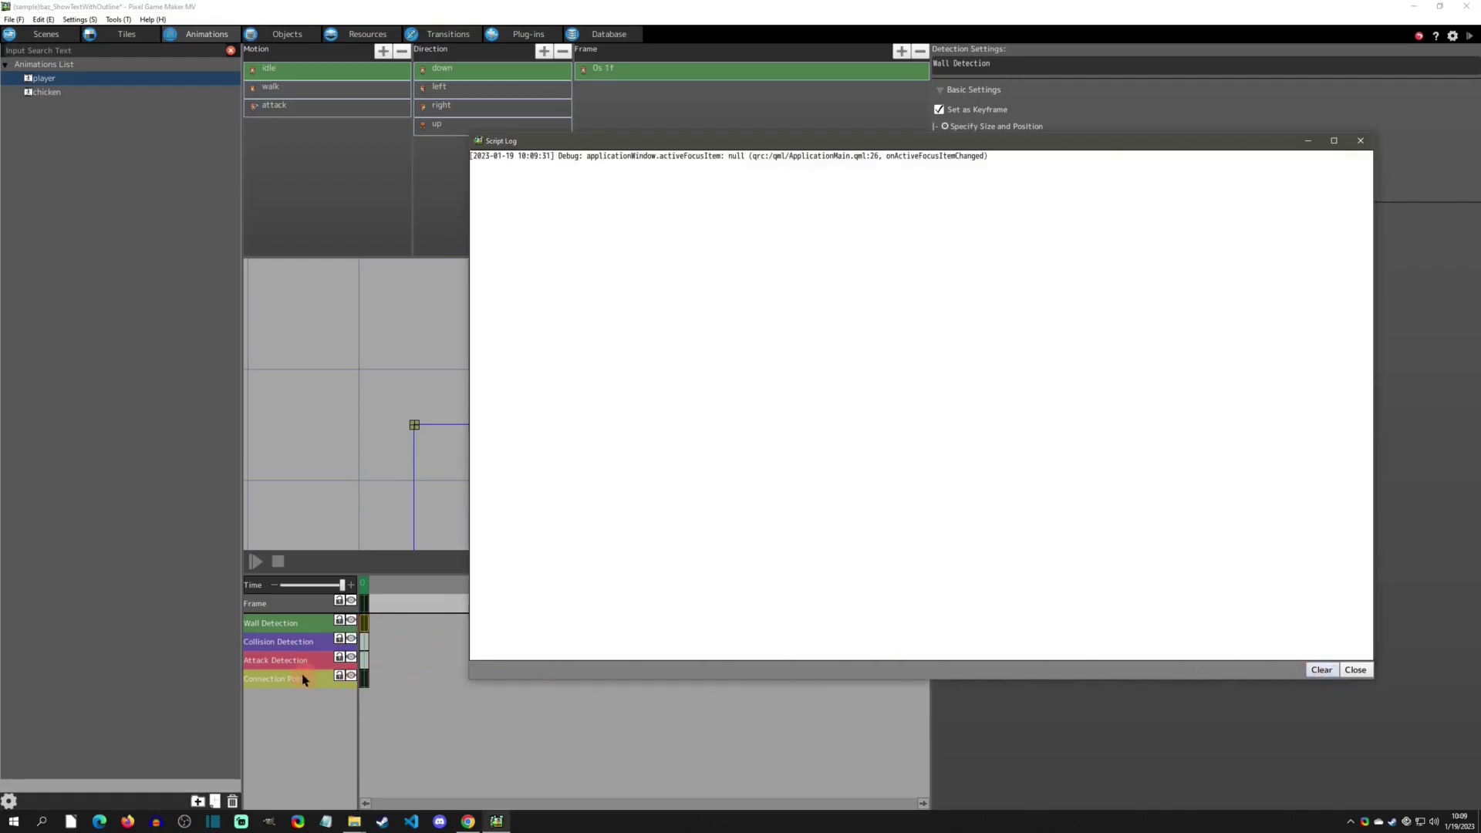
{"action": "left_click", "coordinate": [365, 678]}
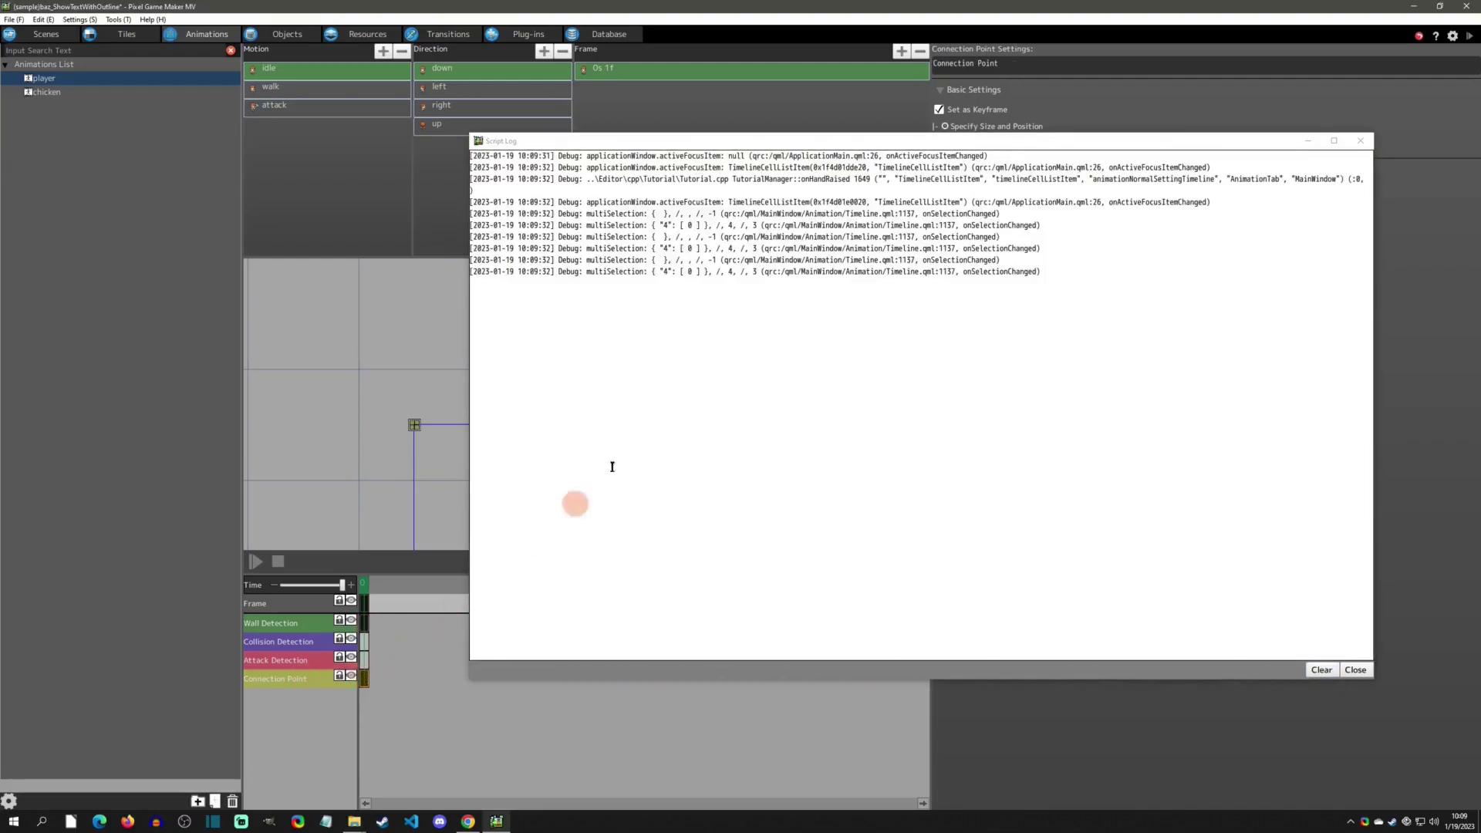
{"action": "double_click", "coordinate": [665, 225]}
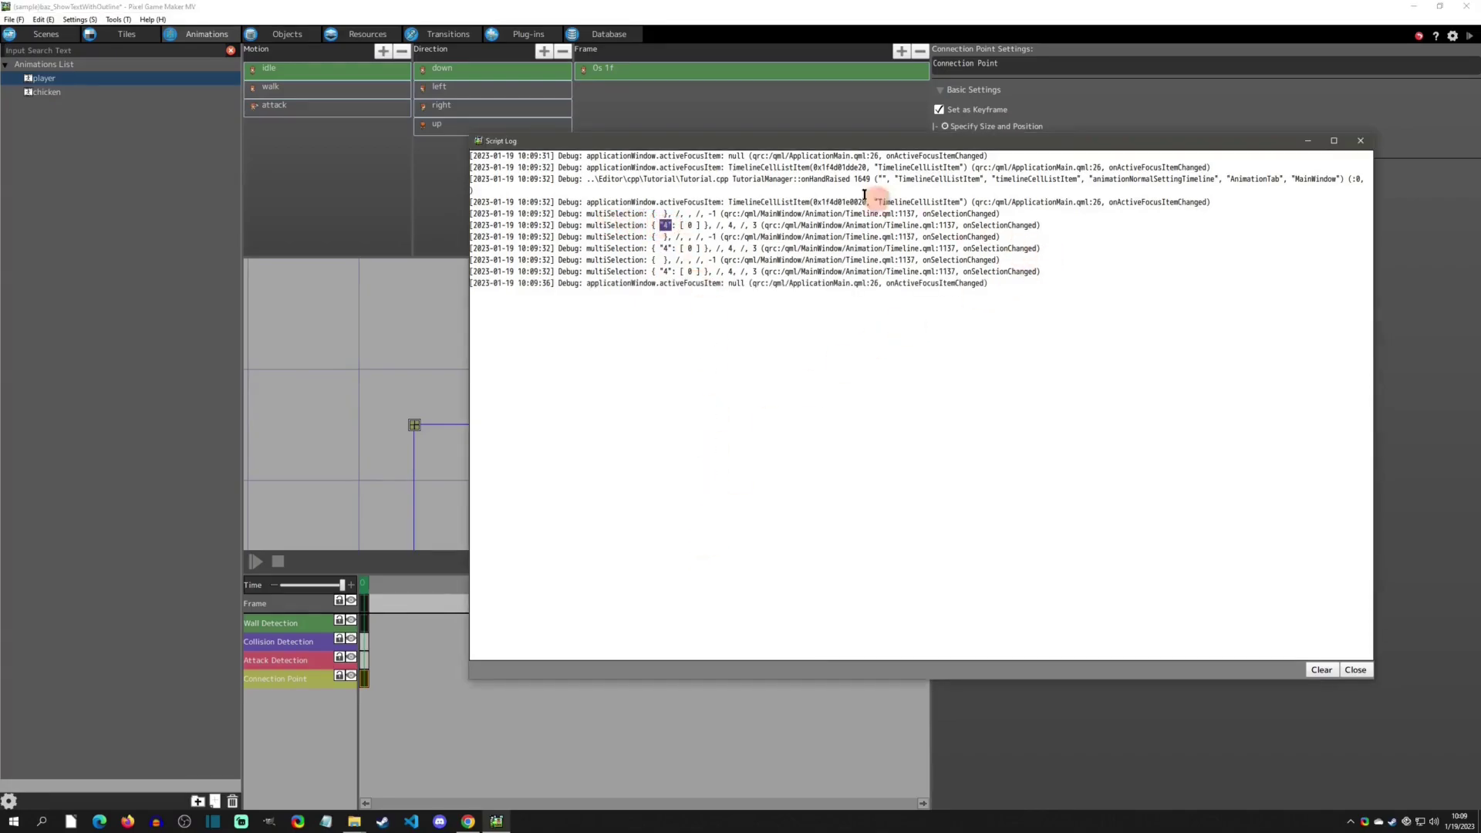
- Close the script log and return to the player's action program
{"action": "left_click", "coordinate": [1360, 142]}
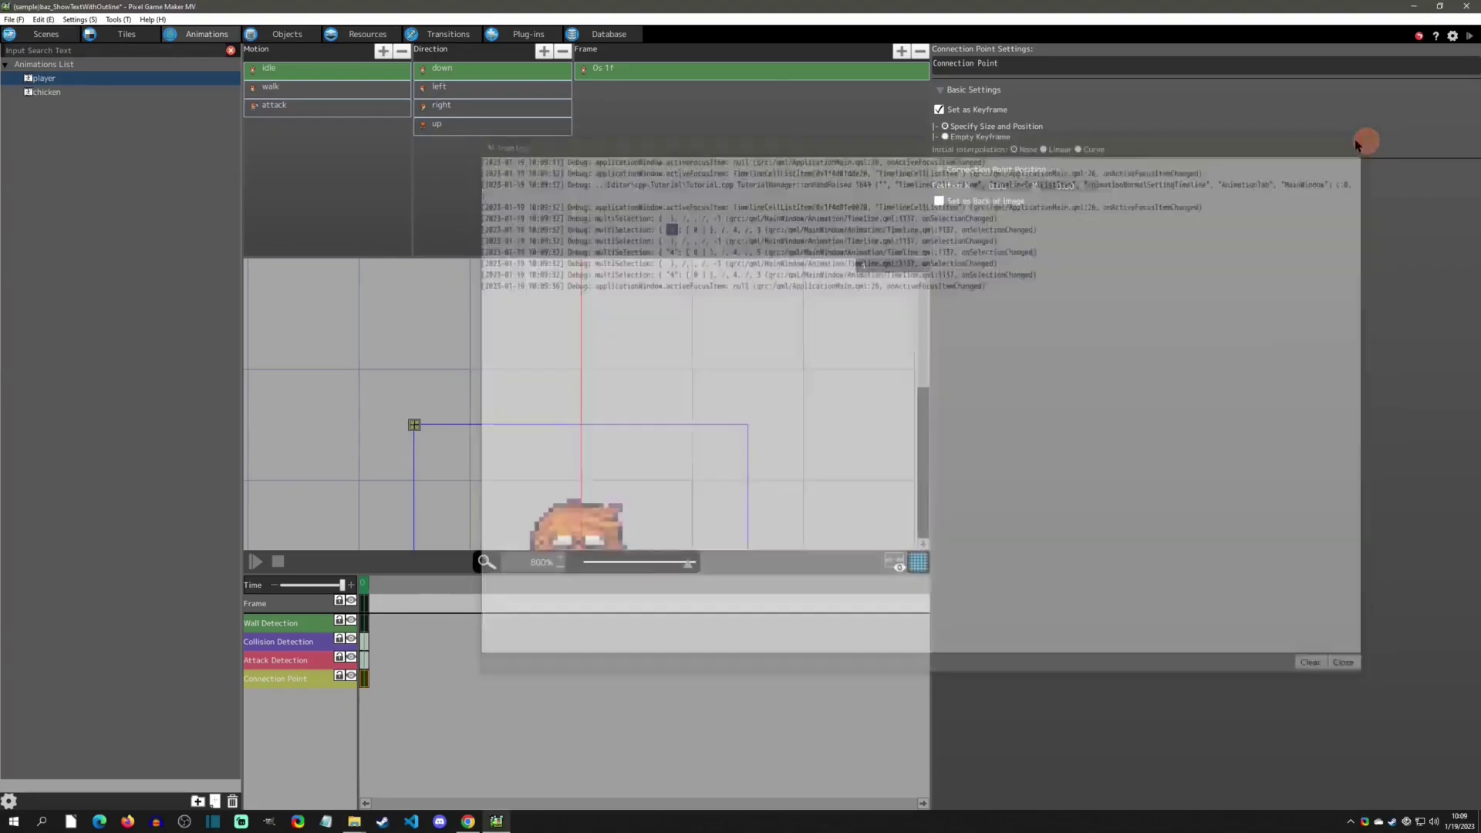
{"action": "left_click", "coordinate": [287, 34]}
{"action": "left_click", "coordinate": [367, 330]}
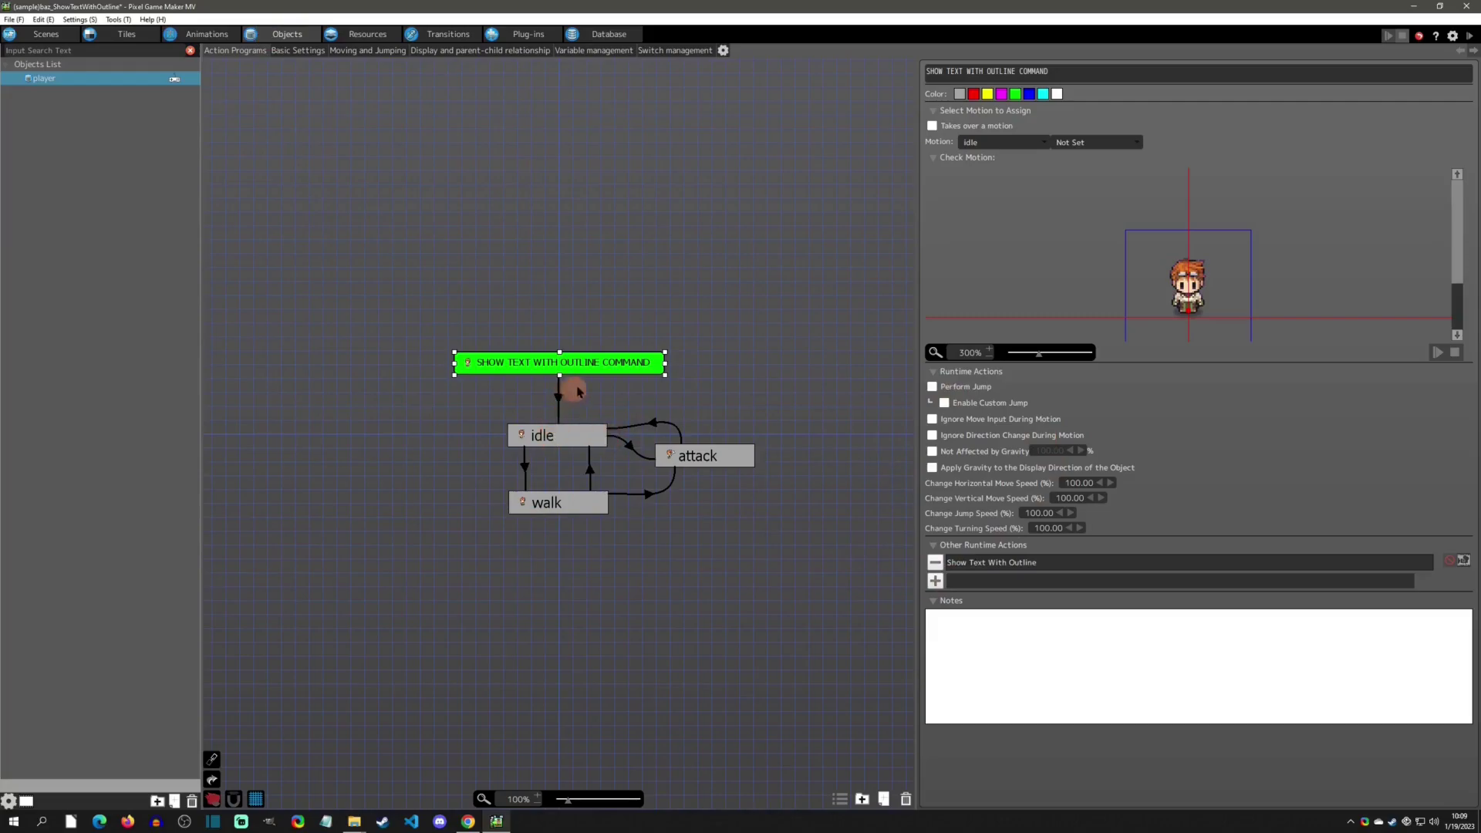
- Start a new Show Text With Outline runtime action using text resource text001 and a Drop Shadow outline
{"action": "left_click", "coordinate": [936, 584]}
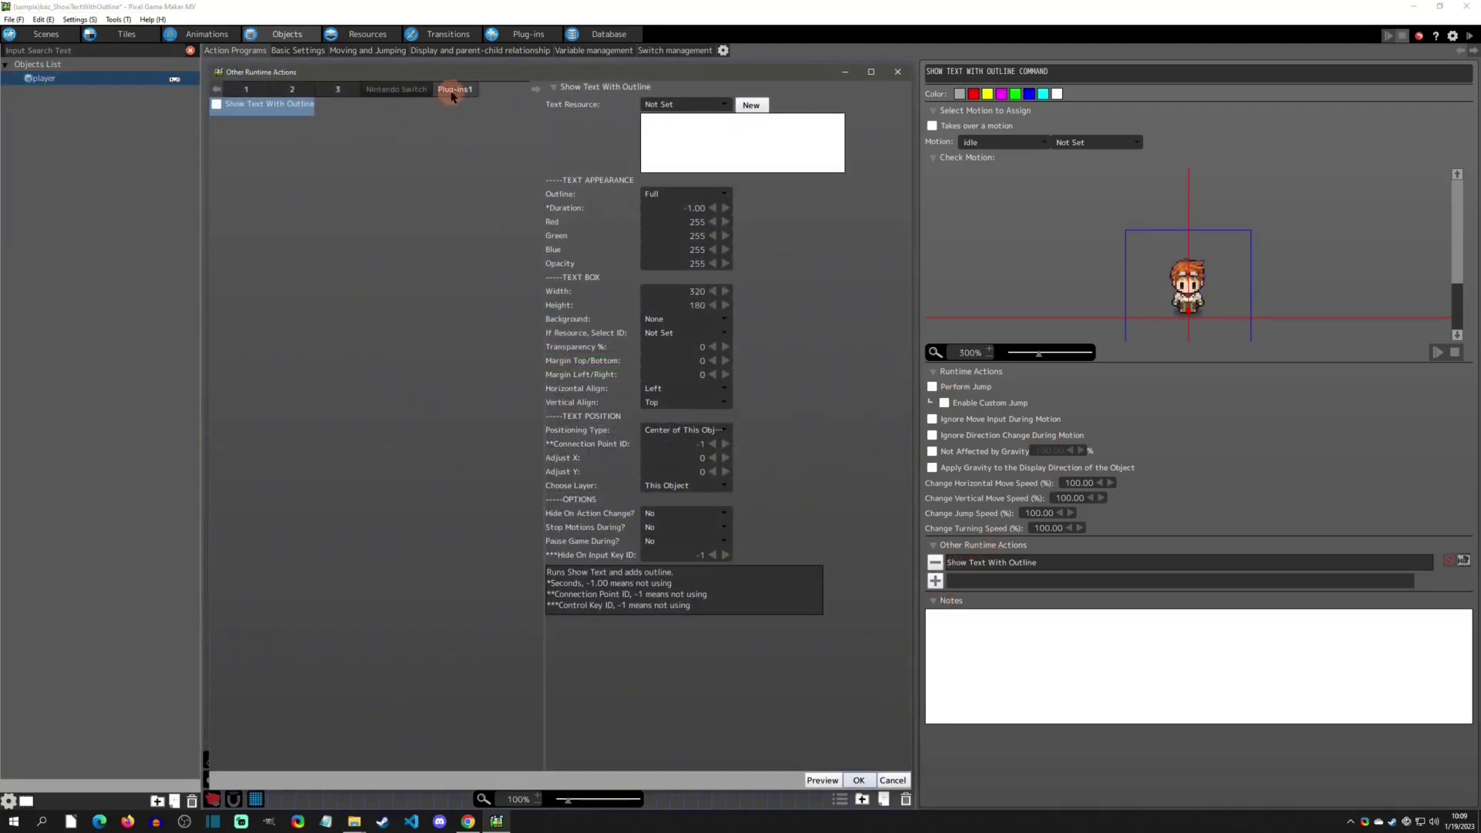
{"action": "left_click", "coordinate": [698, 105]}
{"action": "left_click", "coordinate": [695, 131]}
{"action": "left_click", "coordinate": [682, 195]}
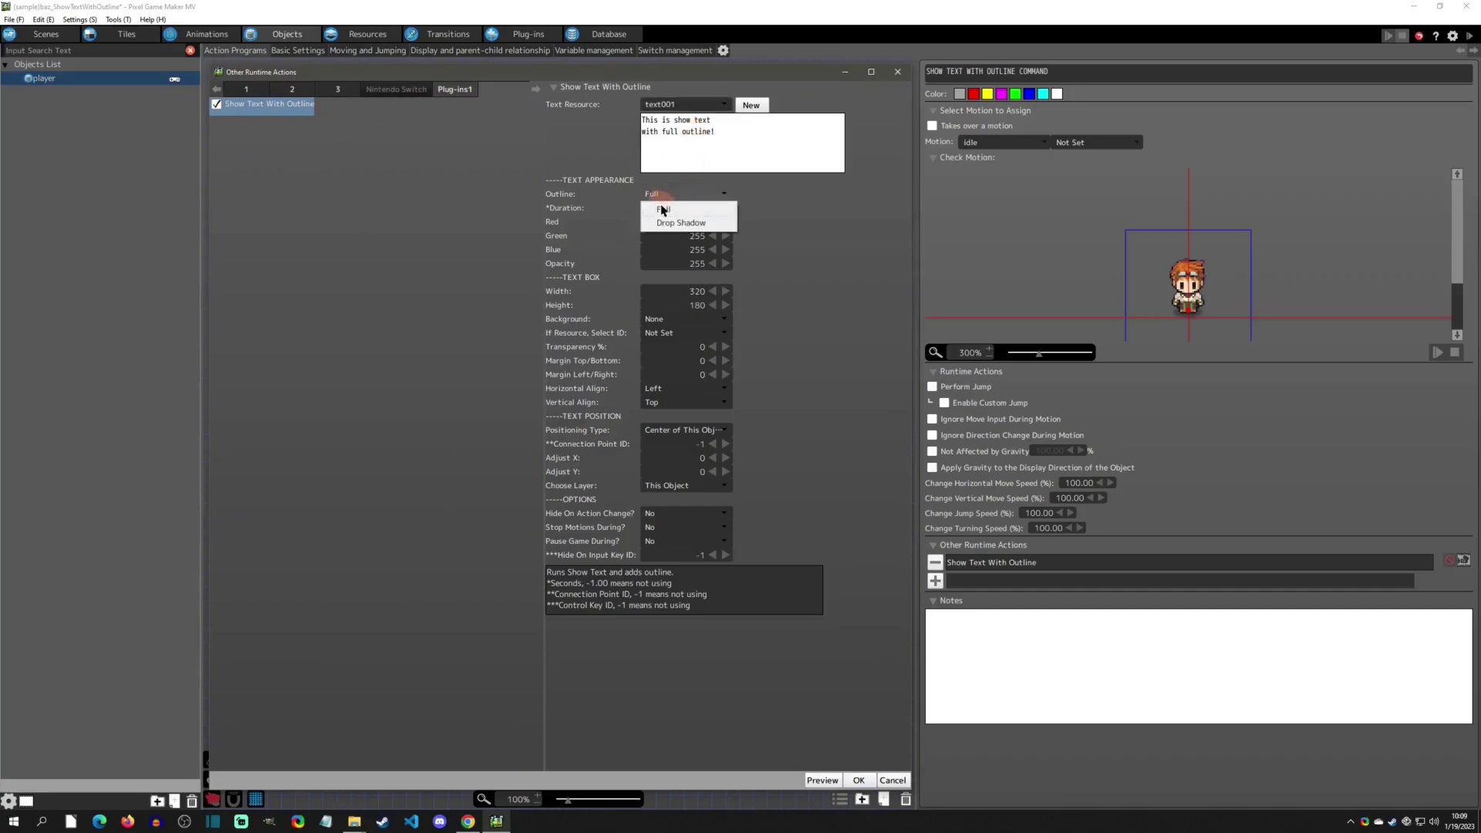
{"action": "left_click", "coordinate": [672, 223]}
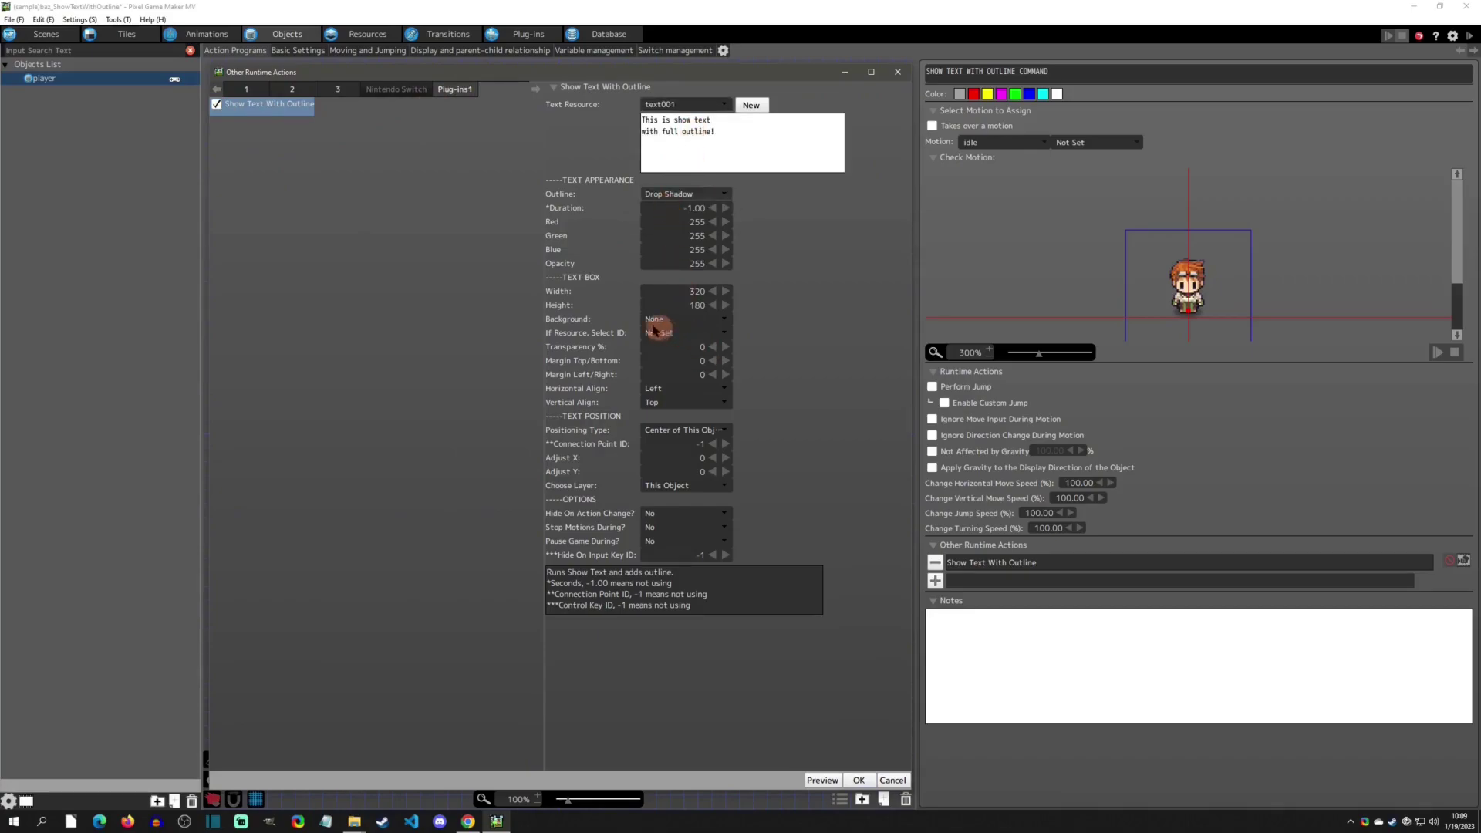
- Examine the background choices for the new action's text box, keeping None selected
{"action": "left_click", "coordinate": [668, 320]}
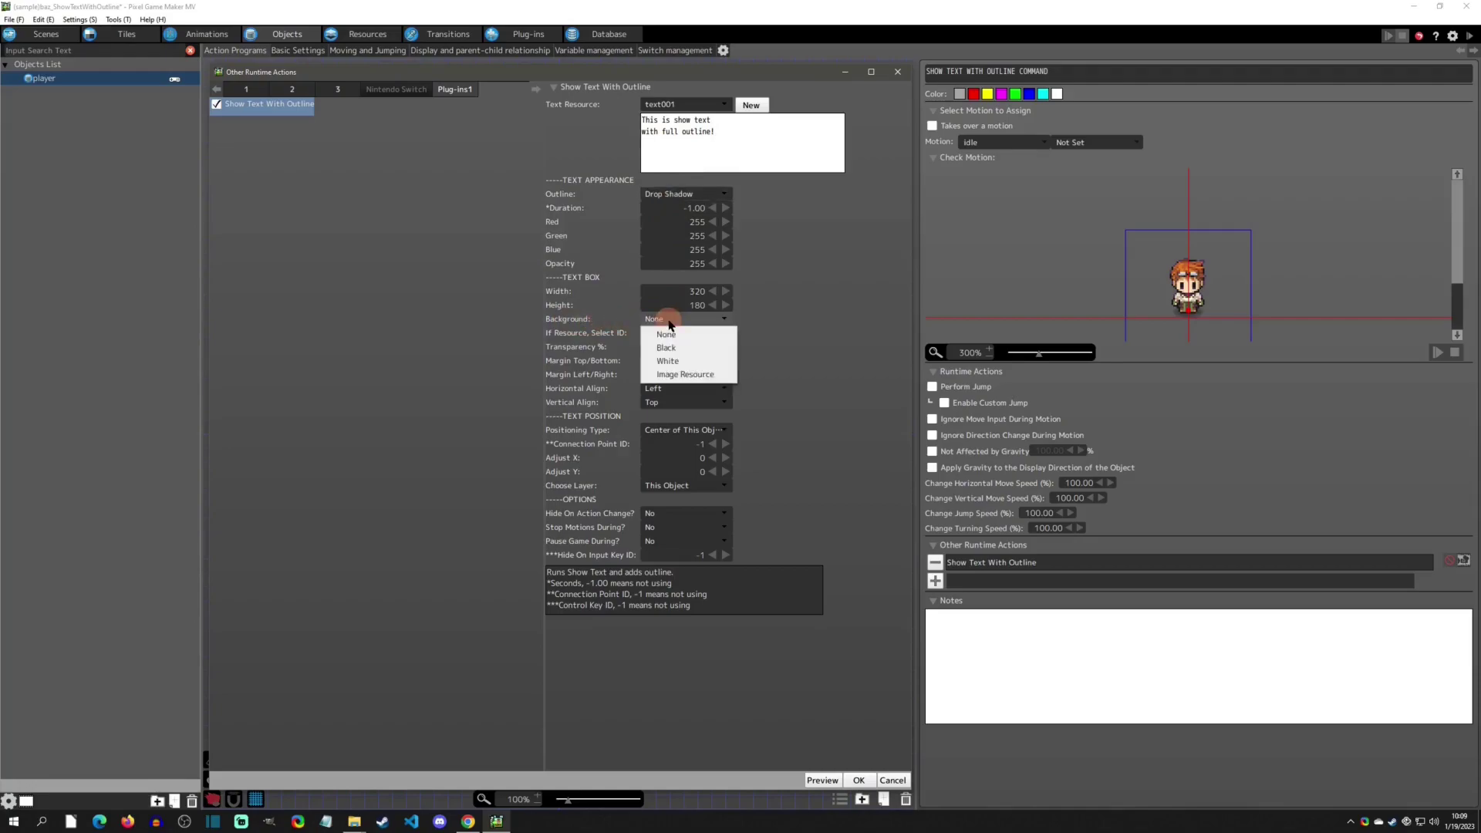
{"action": "left_click", "coordinate": [668, 335]}
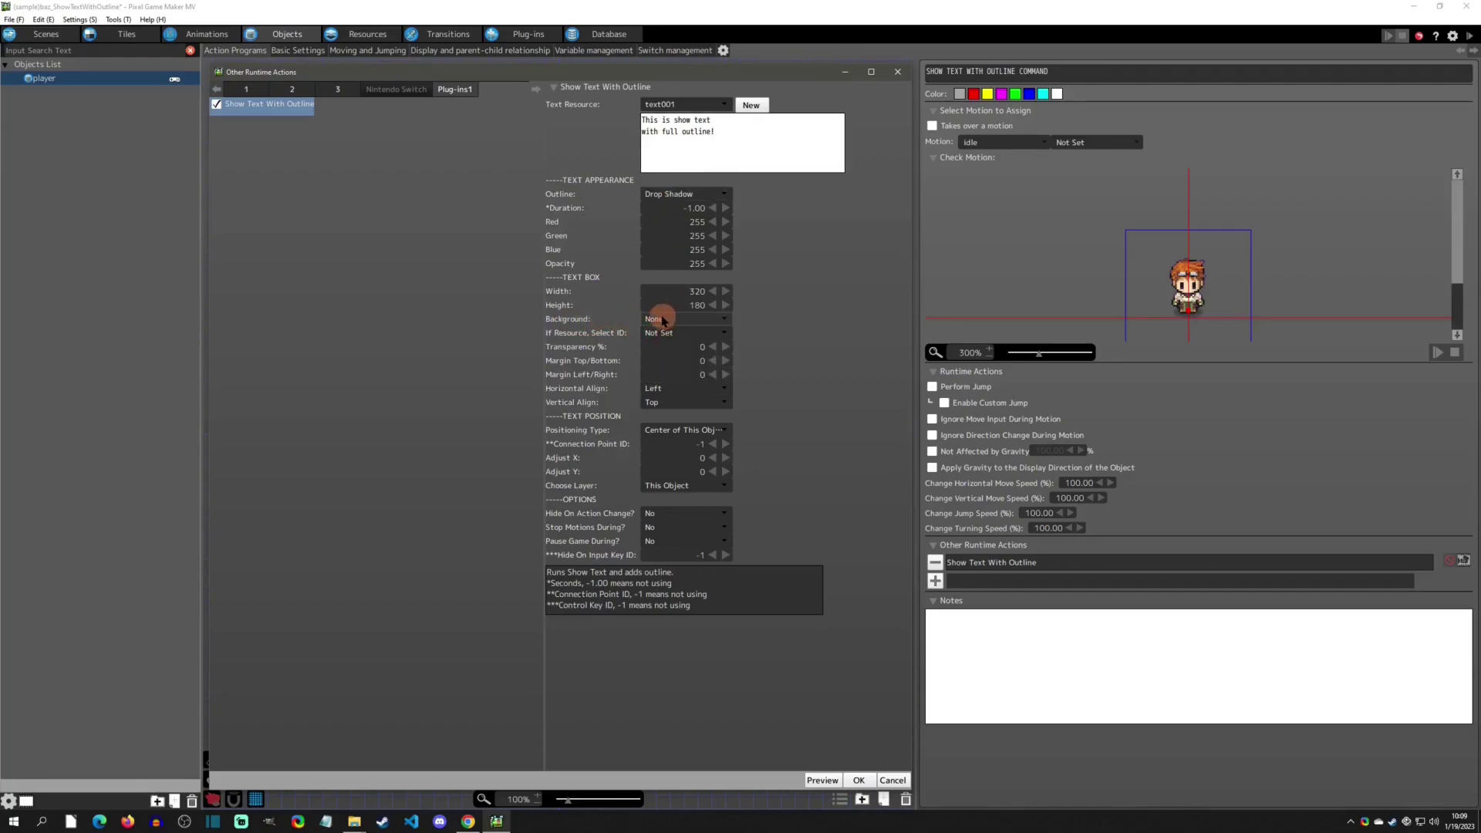
{"action": "left_click", "coordinate": [661, 320]}
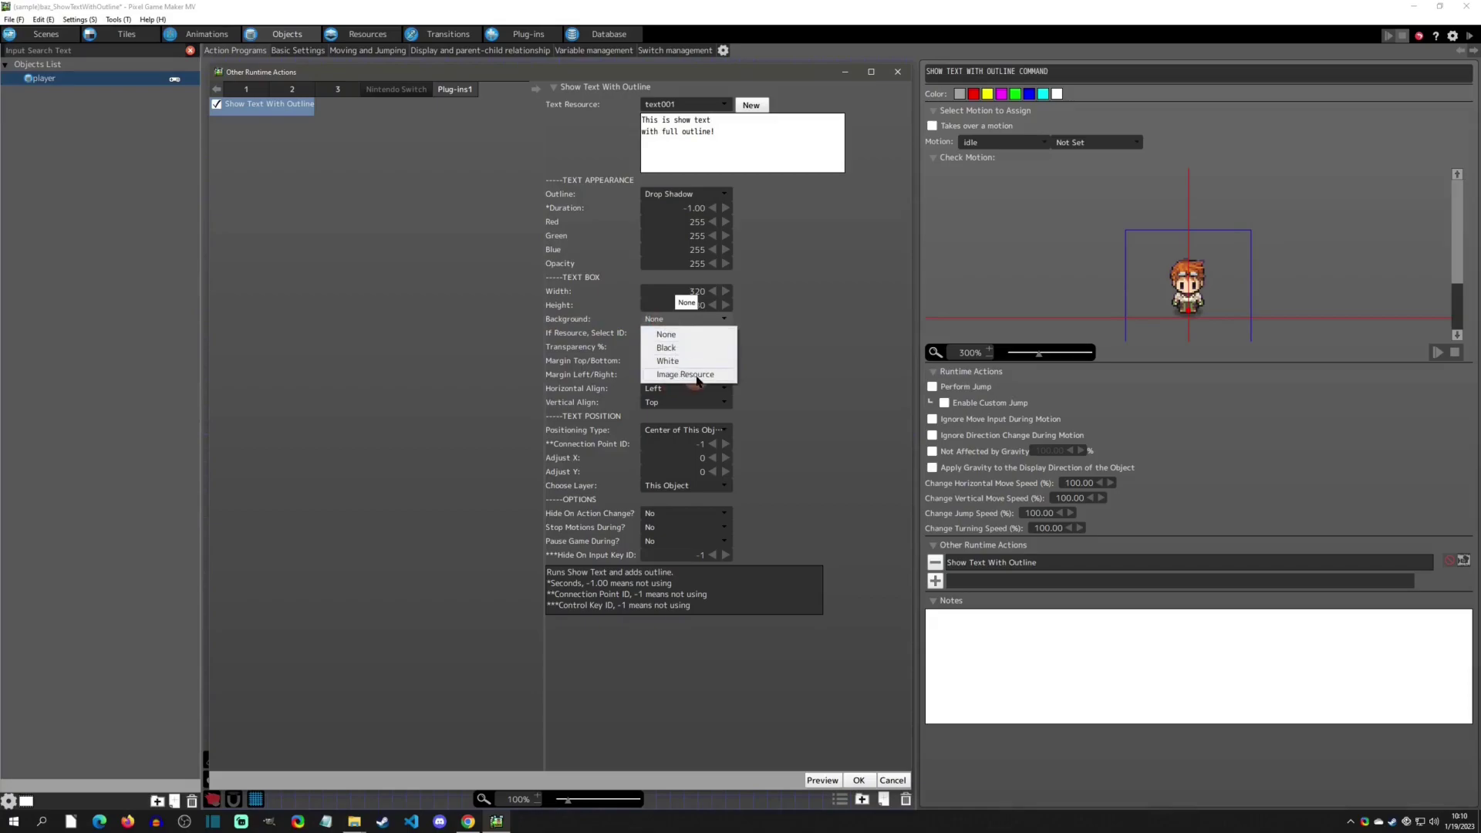
{"action": "left_click", "coordinate": [754, 297]}
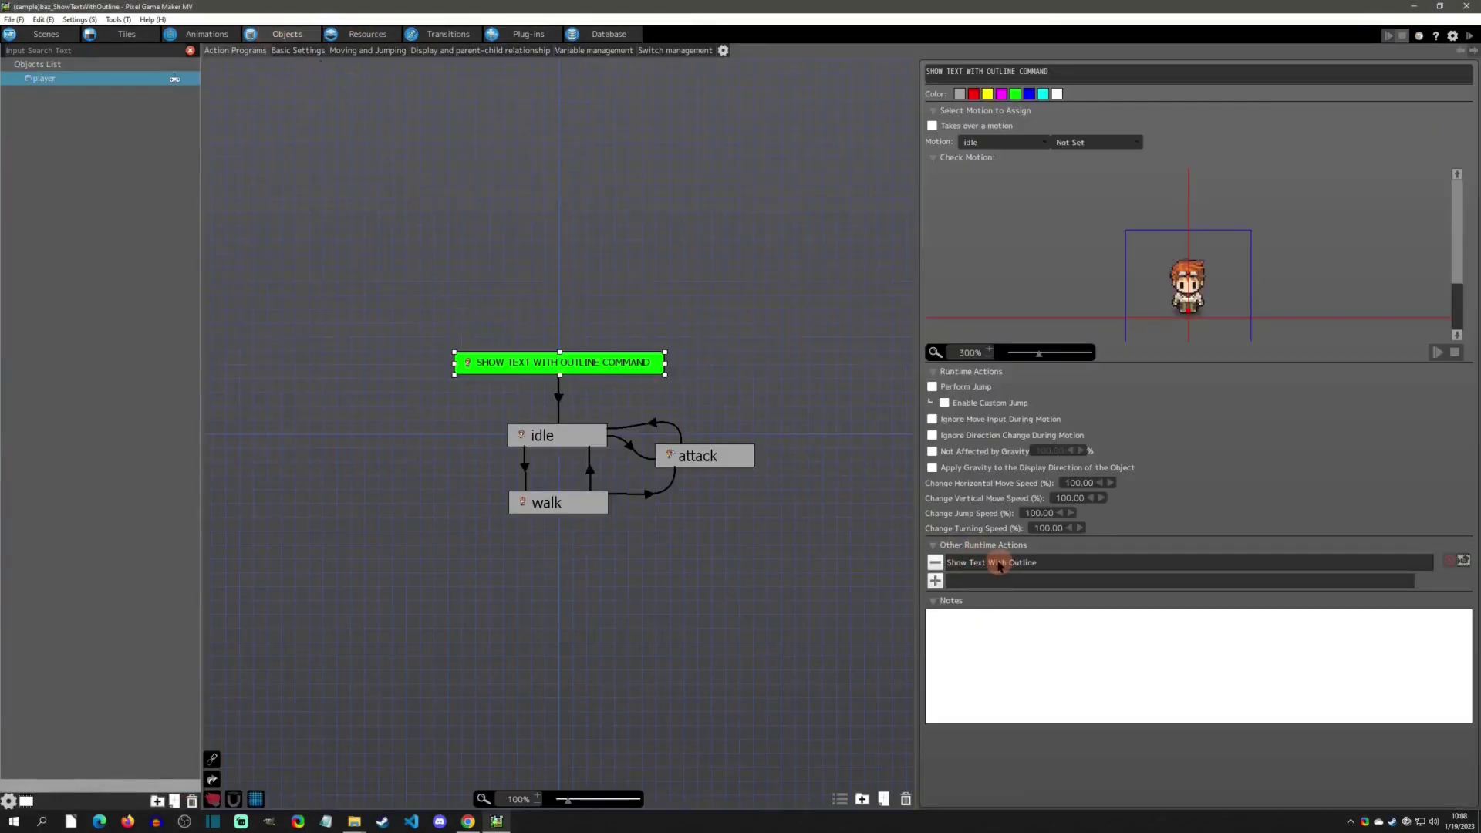
- Open the settings of the existing Show Text With Outline action on the SHOW TEXT WITH OUTLINE COMMAND node
{"action": "double_click", "coordinate": [1019, 562]}
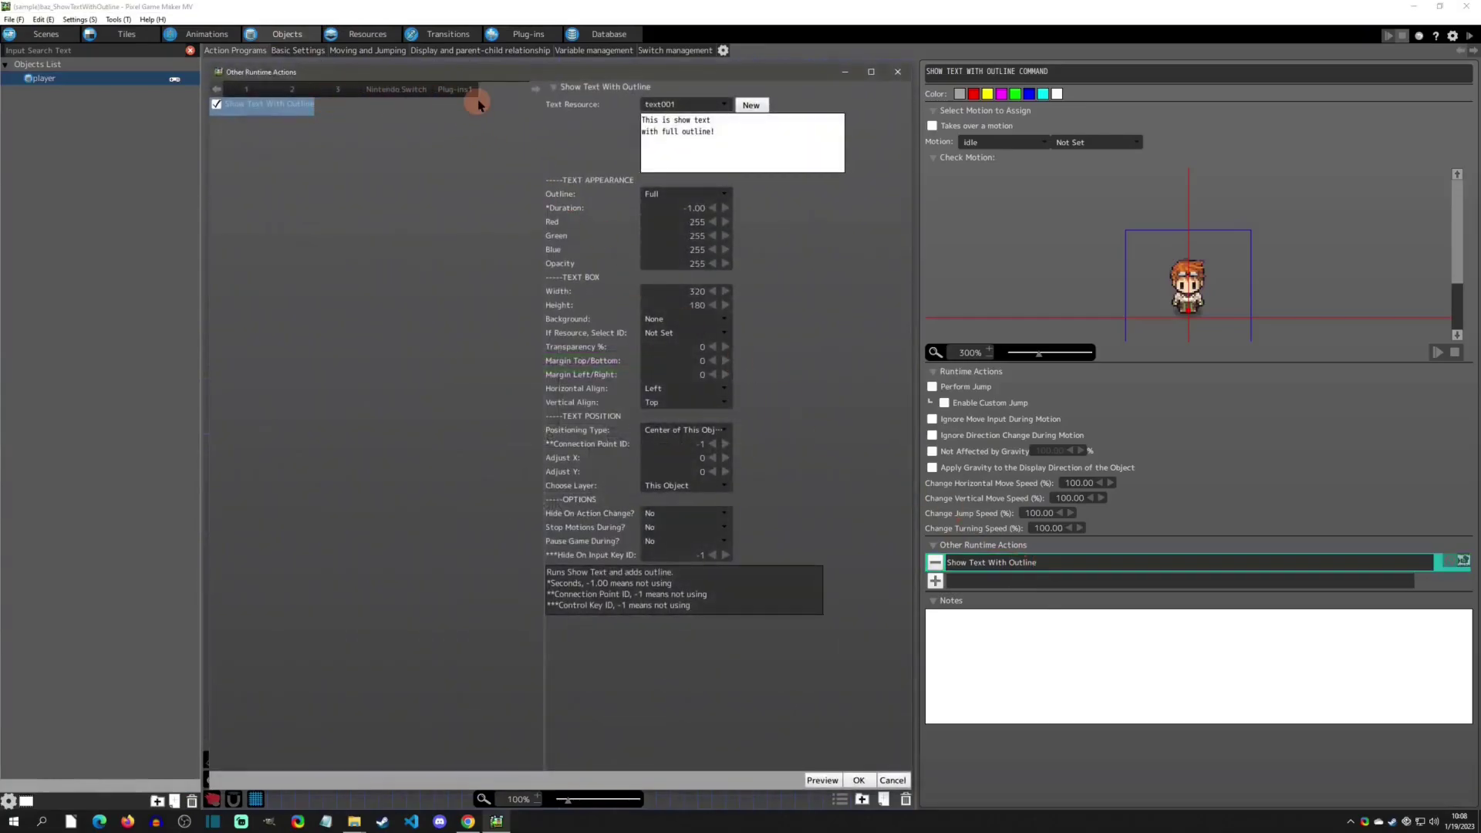